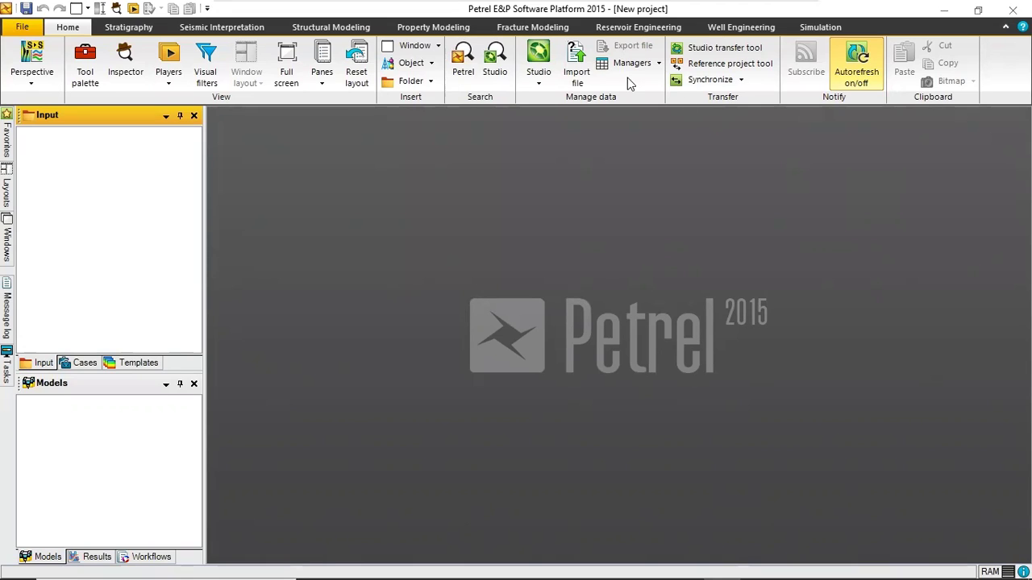
- Show the Processes pane from the Panes menu at full height and expand Utilities
click(322, 80)
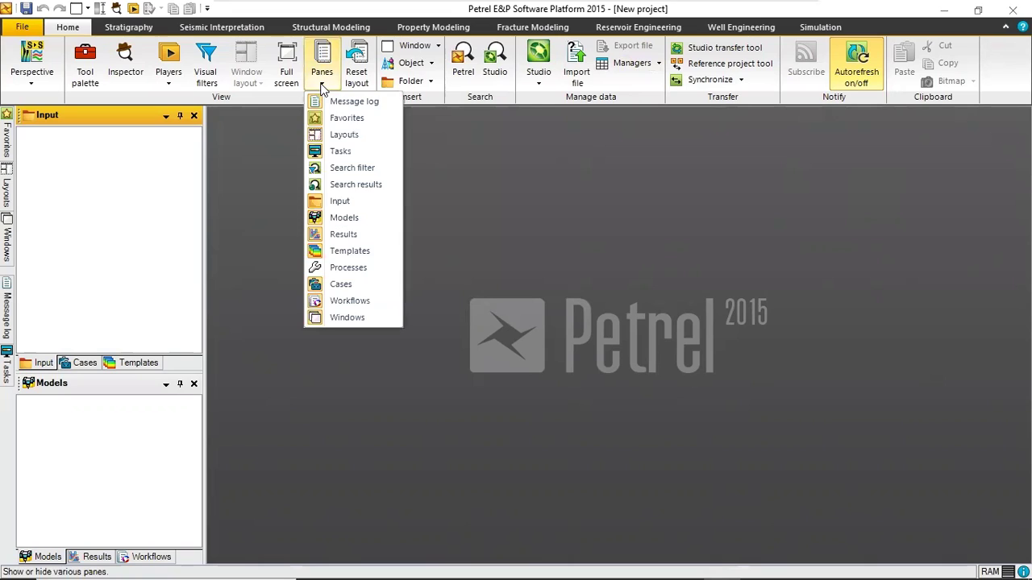
click(362, 271)
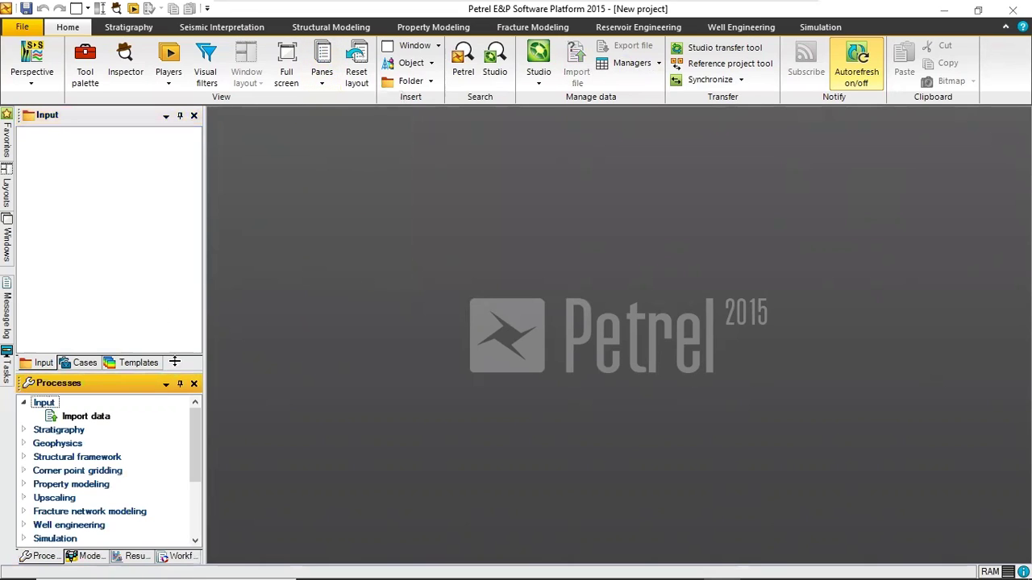
drag(174, 371, 157, 187)
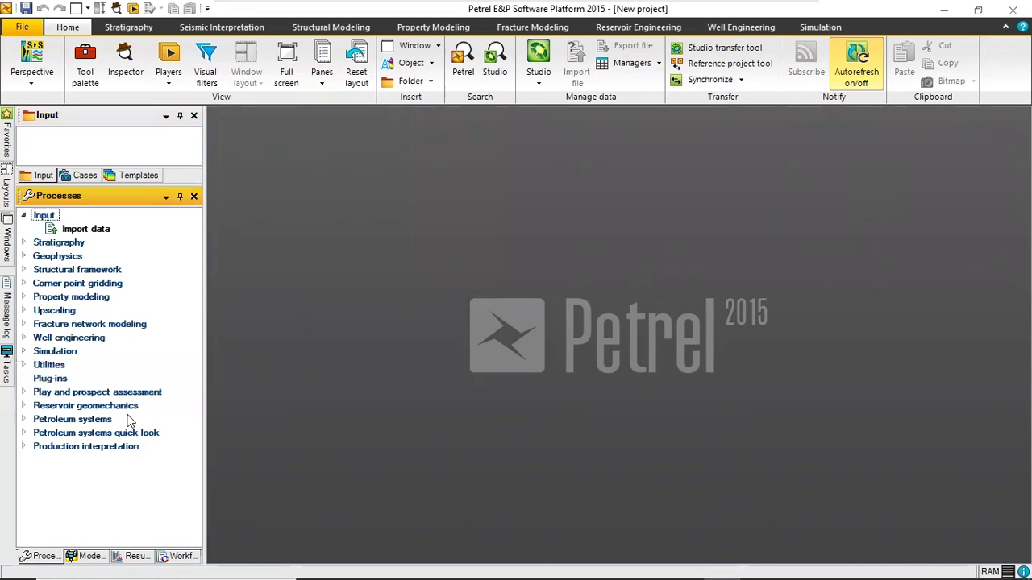
click(23, 365)
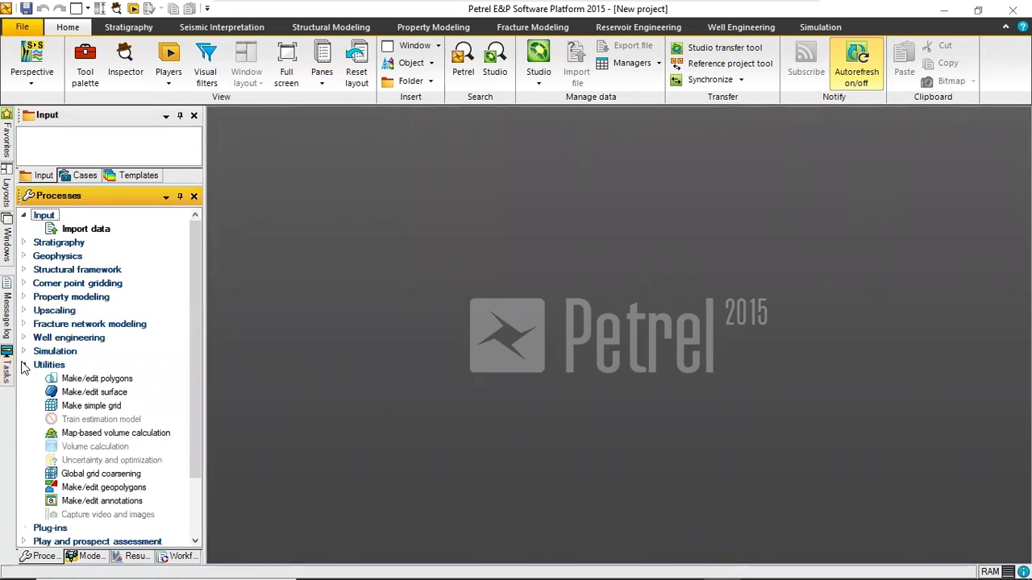
- Open Make/edit polygons, centre its dialog, and keep Circle as the polygon shape
click(121, 380)
double_click(124, 386)
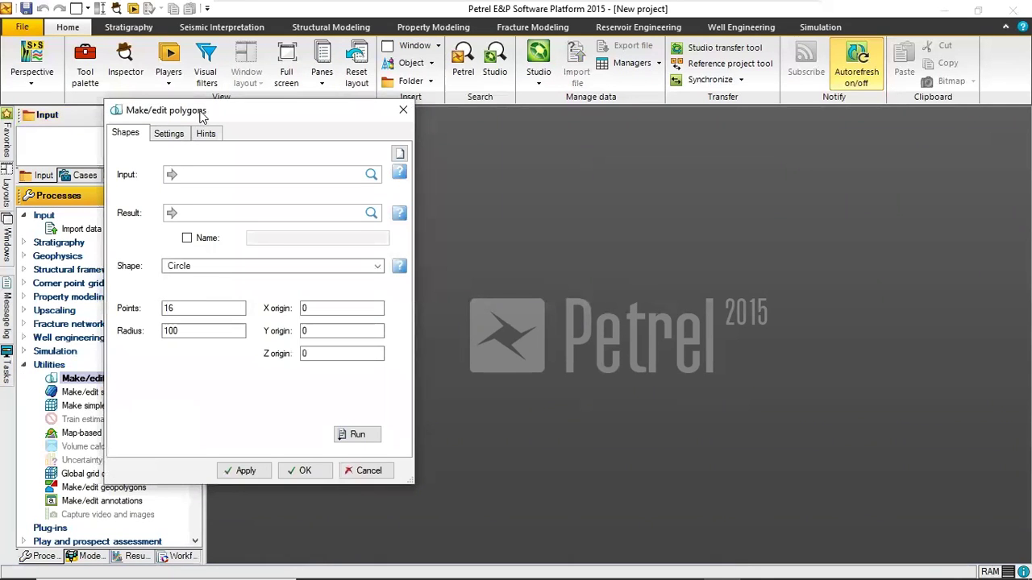
drag(197, 114, 538, 171)
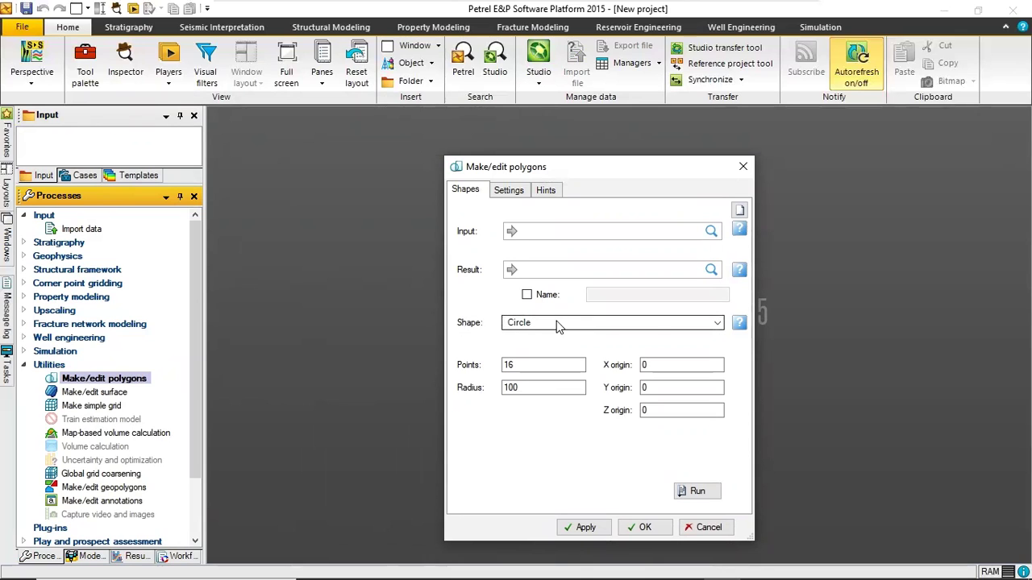
click(677, 327)
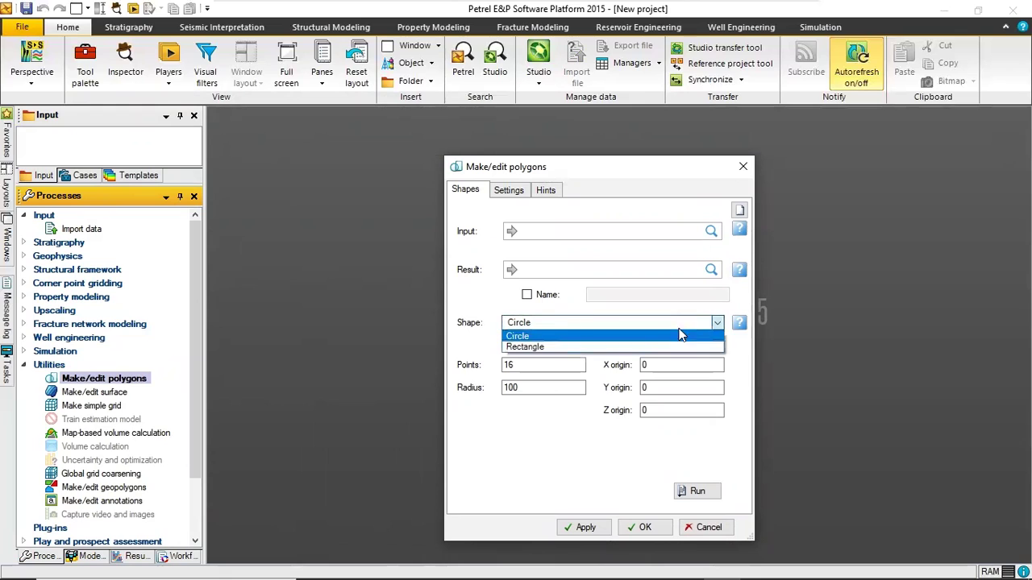
click(529, 337)
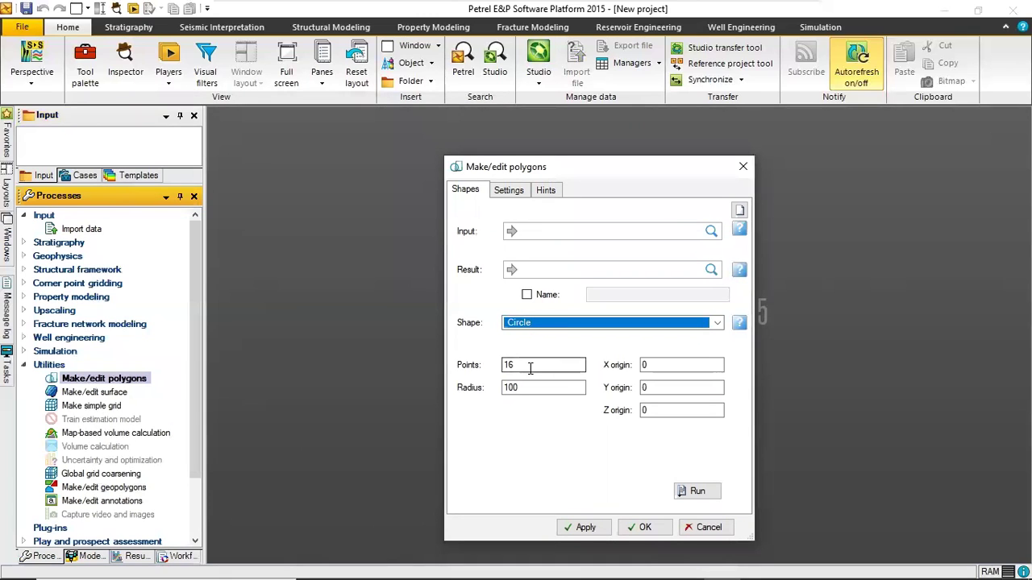
- Set the circle to 50 points, radius 500 and Z origin -1000
click(525, 365)
double_click(524, 365)
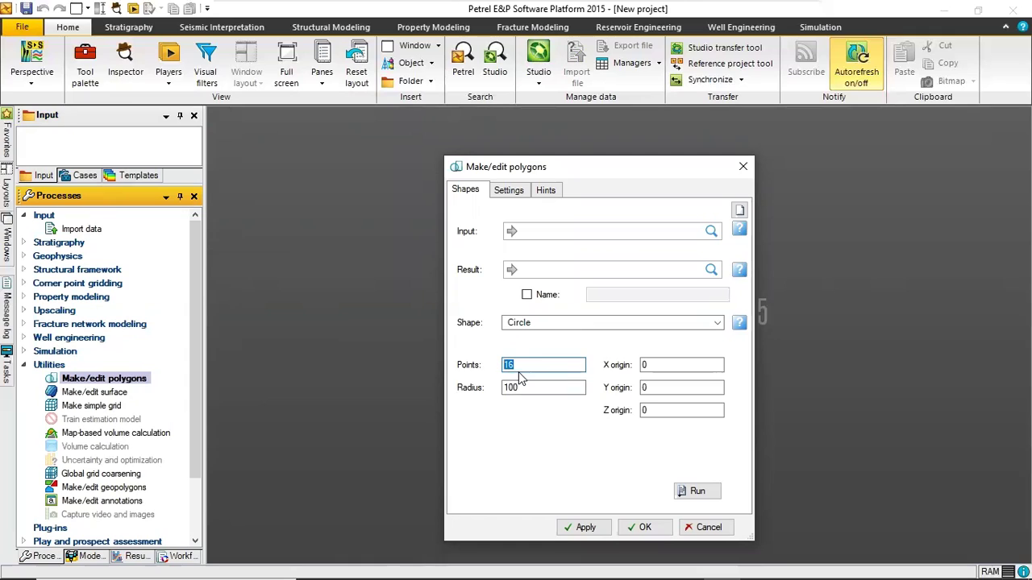
text(50)
click(539, 387)
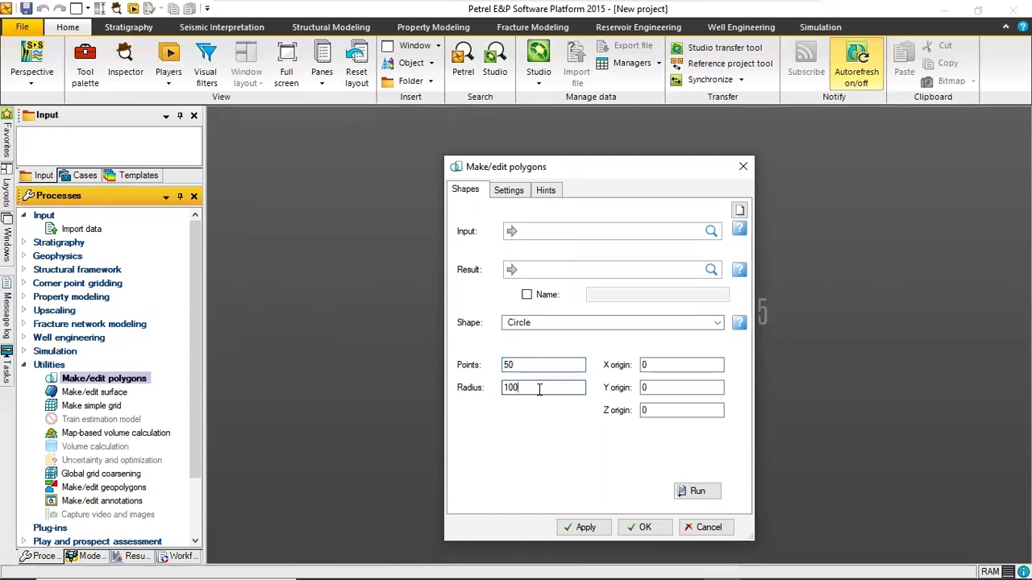
drag(539, 388, 495, 377)
text(5)
drag(665, 365, 586, 364)
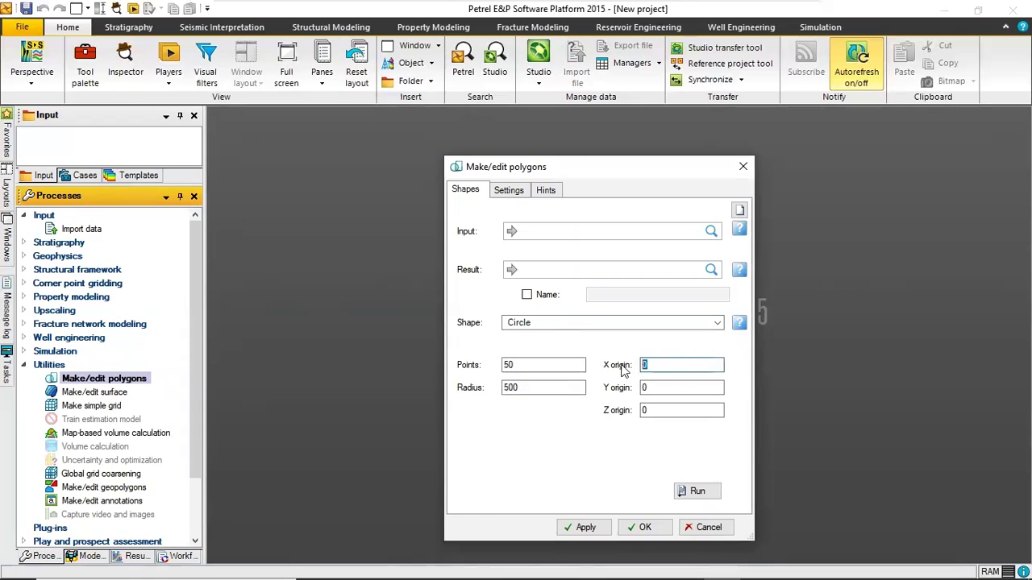
key(Tab)
key(Tab)
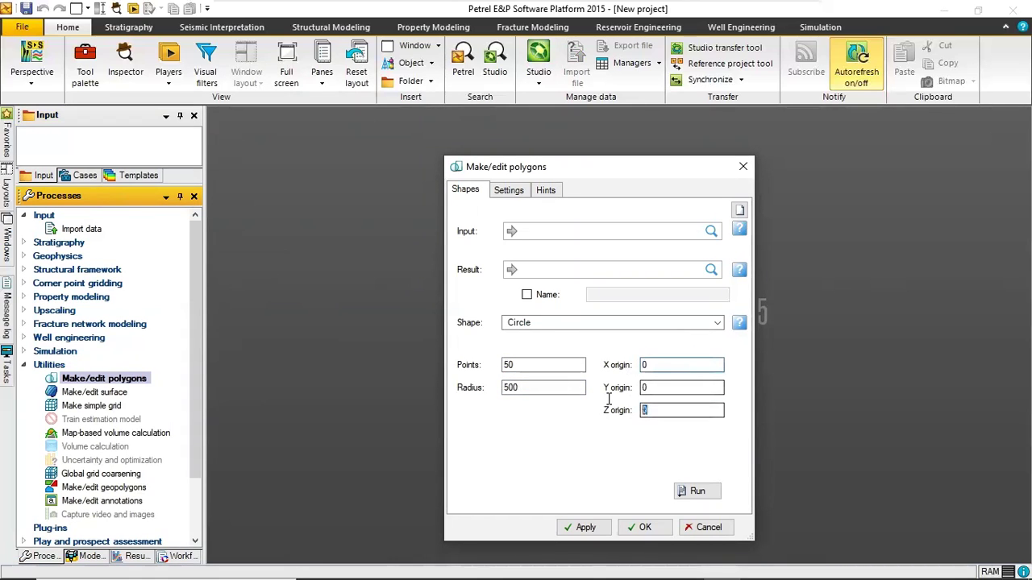
text(-1000)
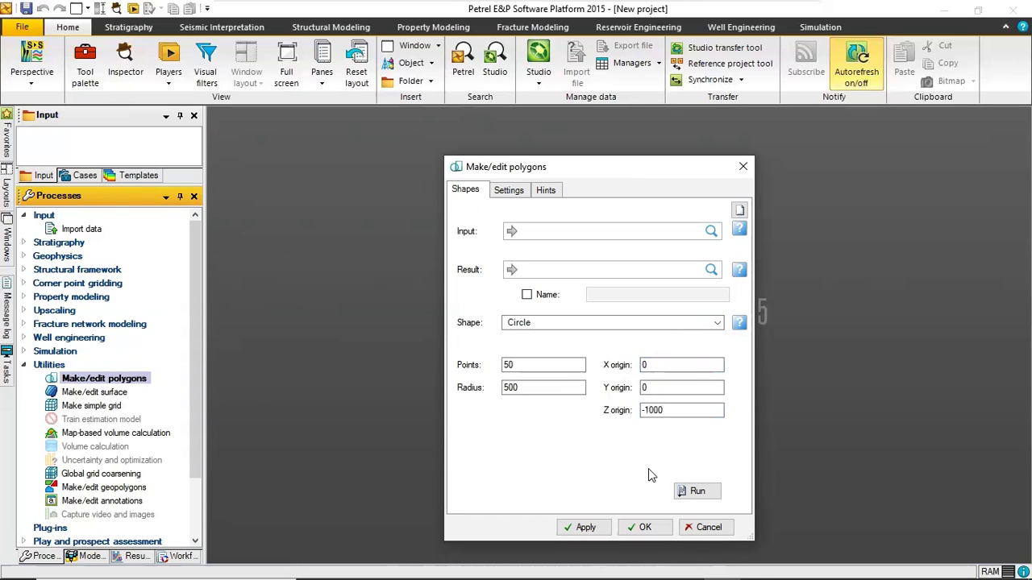
- Run the polygon process, apply it and close the dialog
click(700, 494)
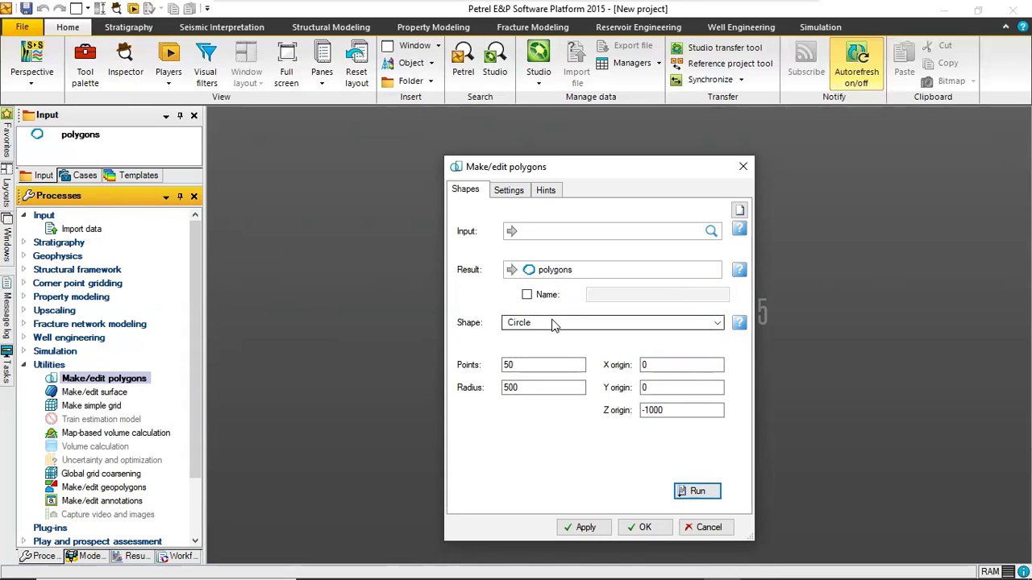
click(597, 534)
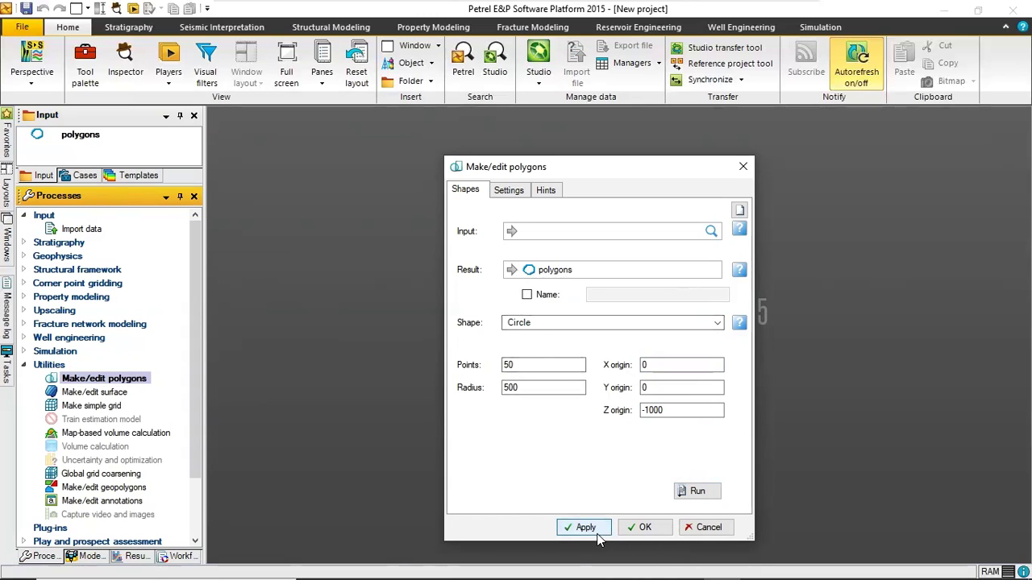
click(645, 527)
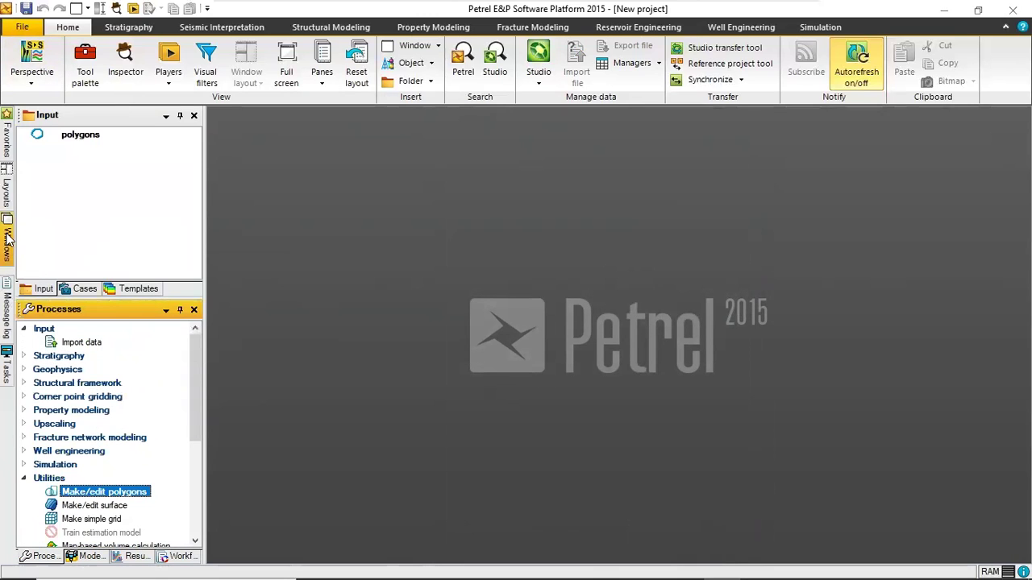
- Create a new 3D window and a new 2D window
mouse_move(8, 237)
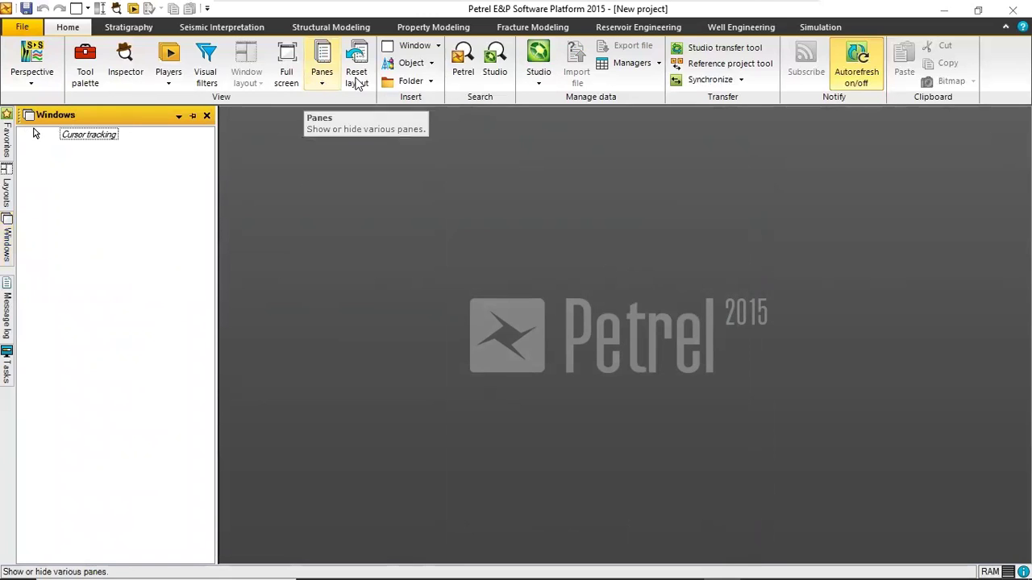
click(414, 45)
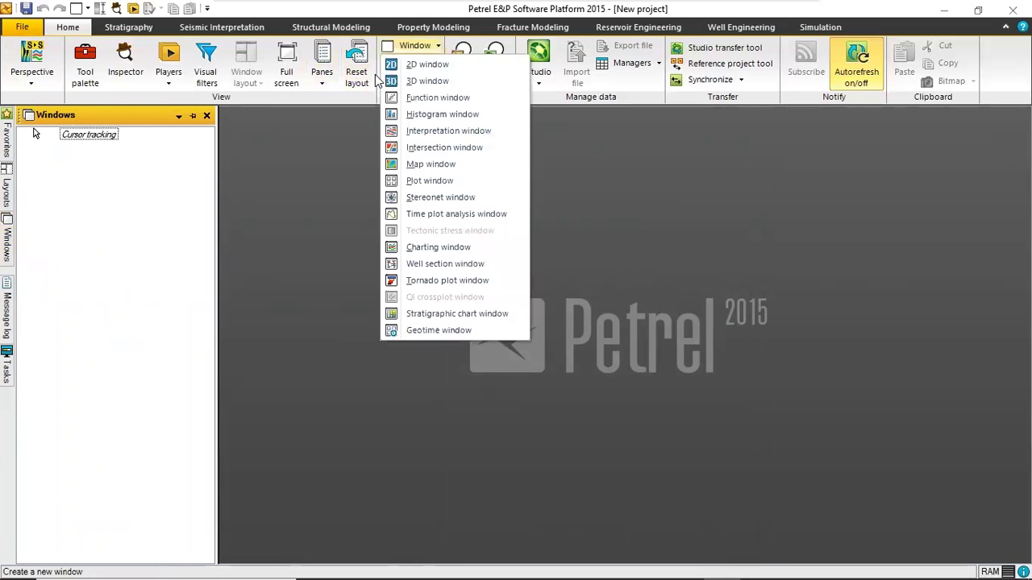
click(426, 82)
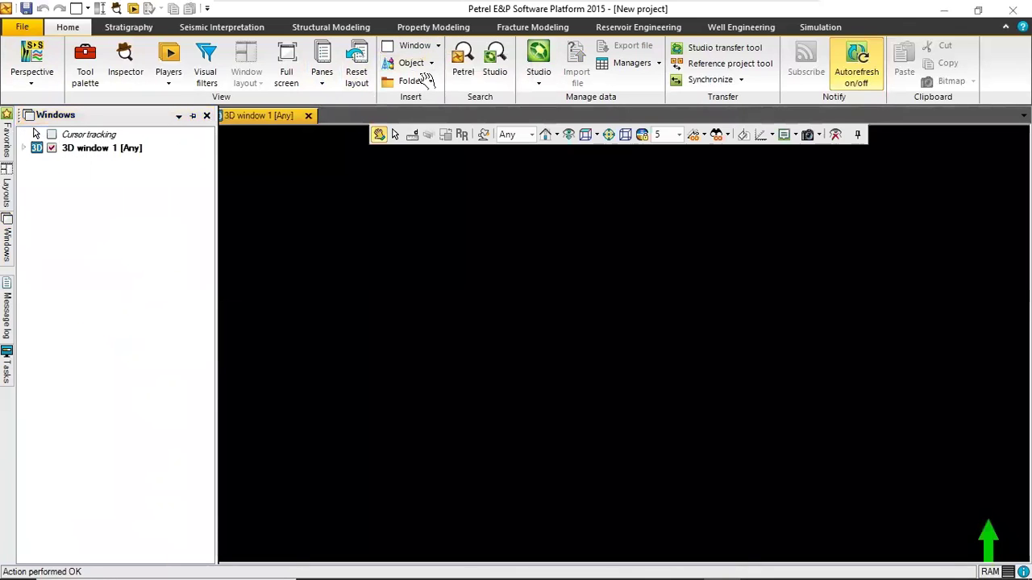
click(415, 45)
click(425, 66)
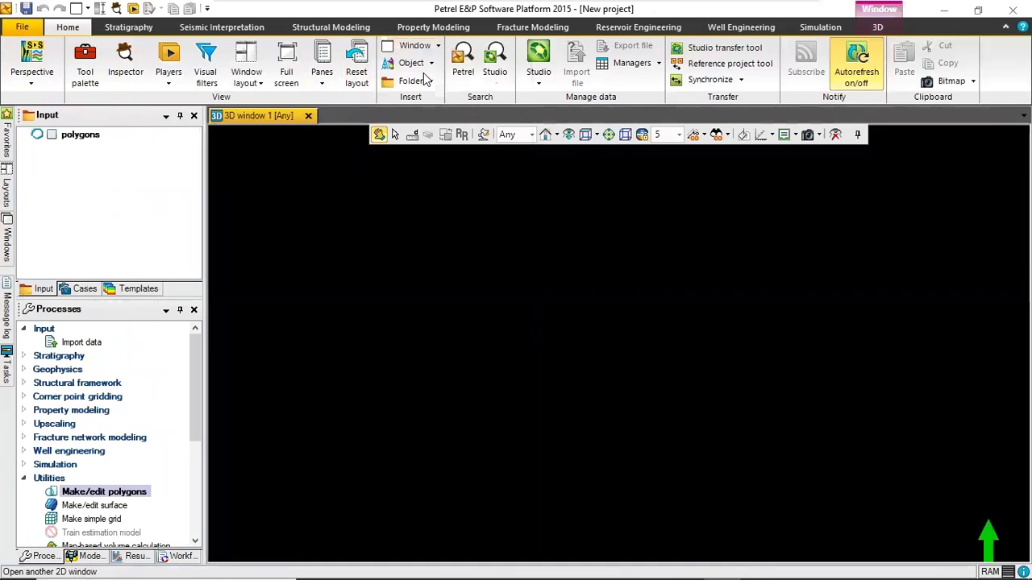
- Show the Windows pane, expand both windows, and keep it docked beside Input and Processes
click(10, 254)
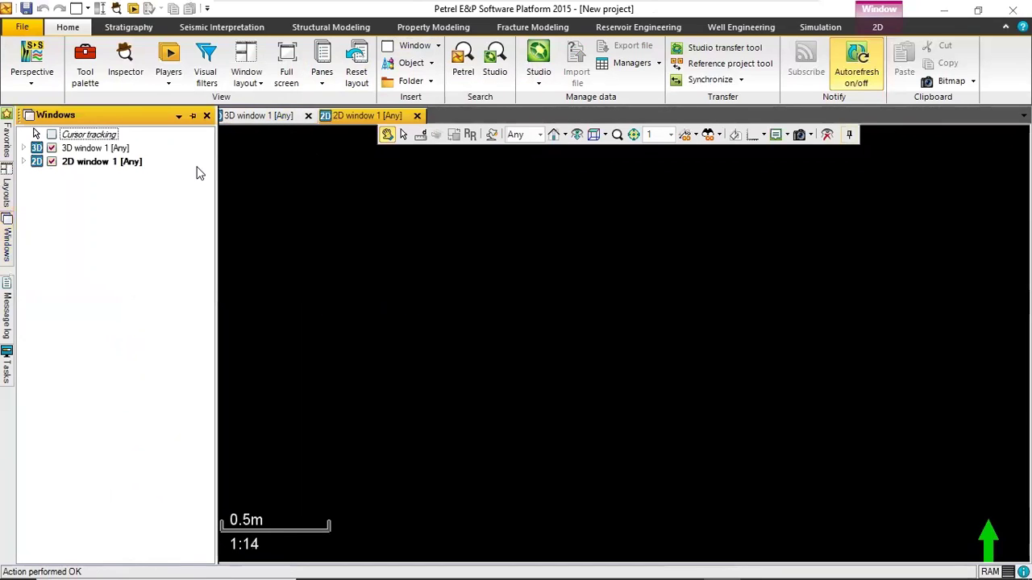
click(24, 149)
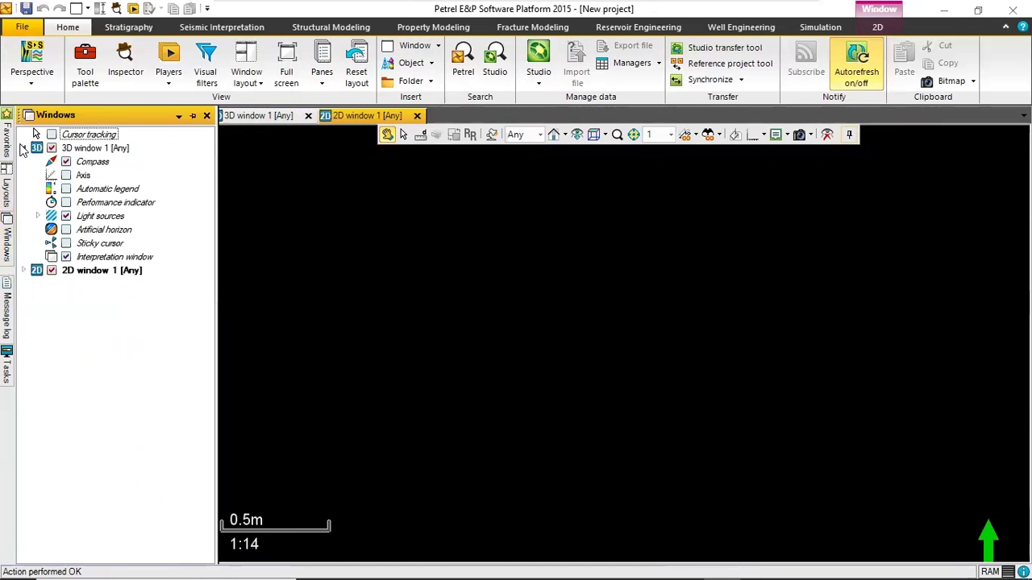
click(25, 270)
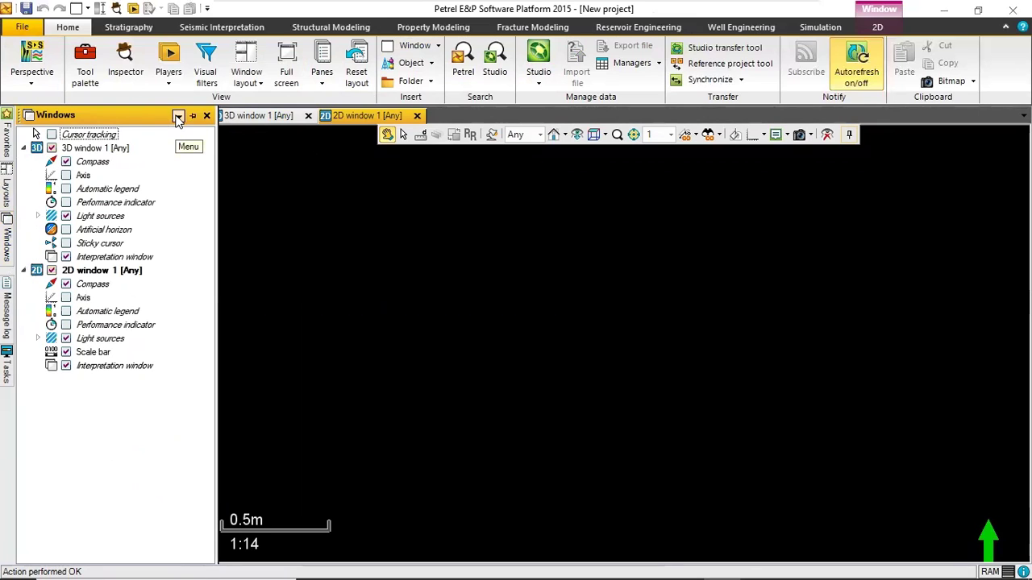
click(178, 117)
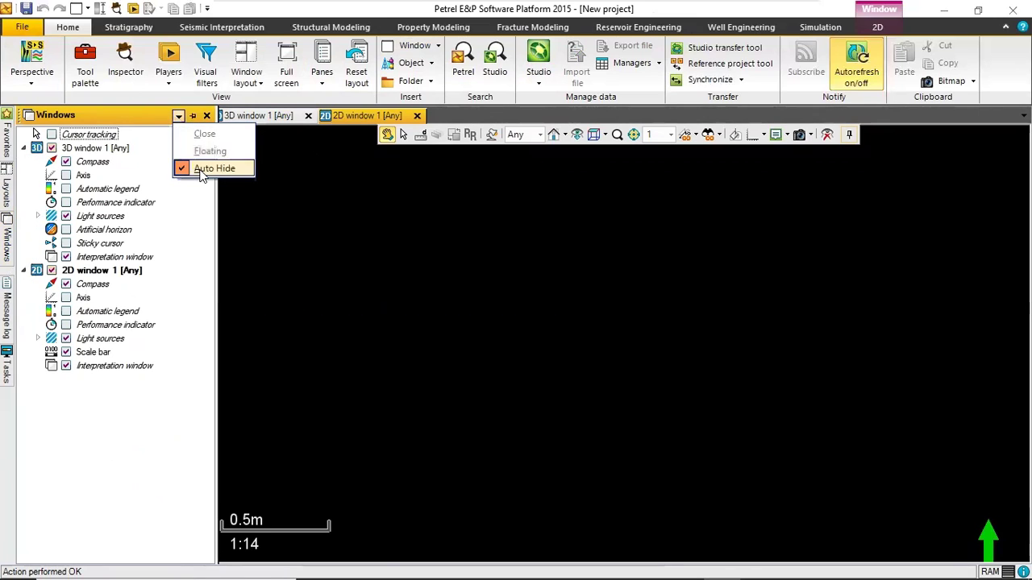
click(212, 167)
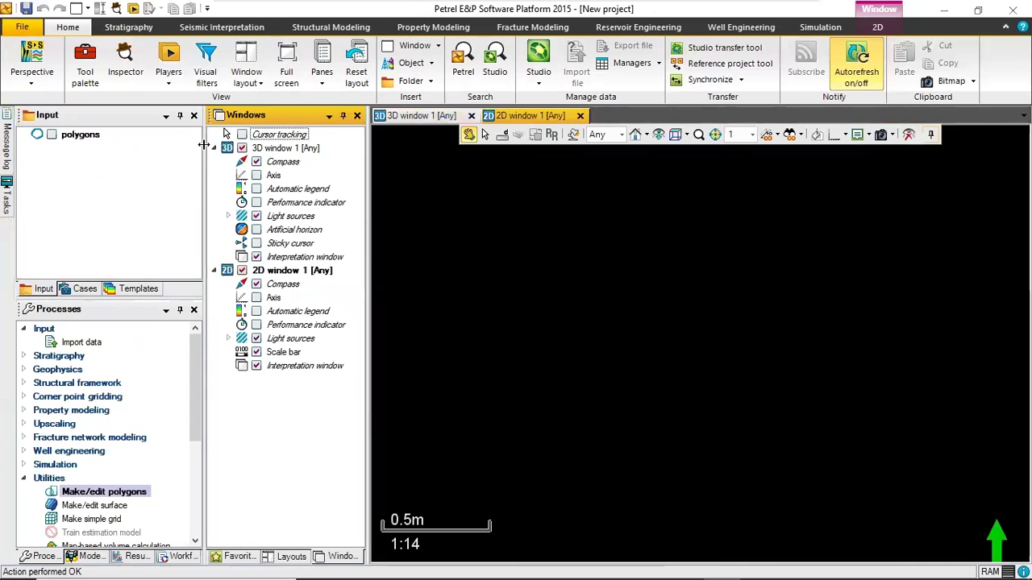
- Narrow the left panels and display the 50-point circle polygons in 2D window 1
drag(204, 148, 156, 147)
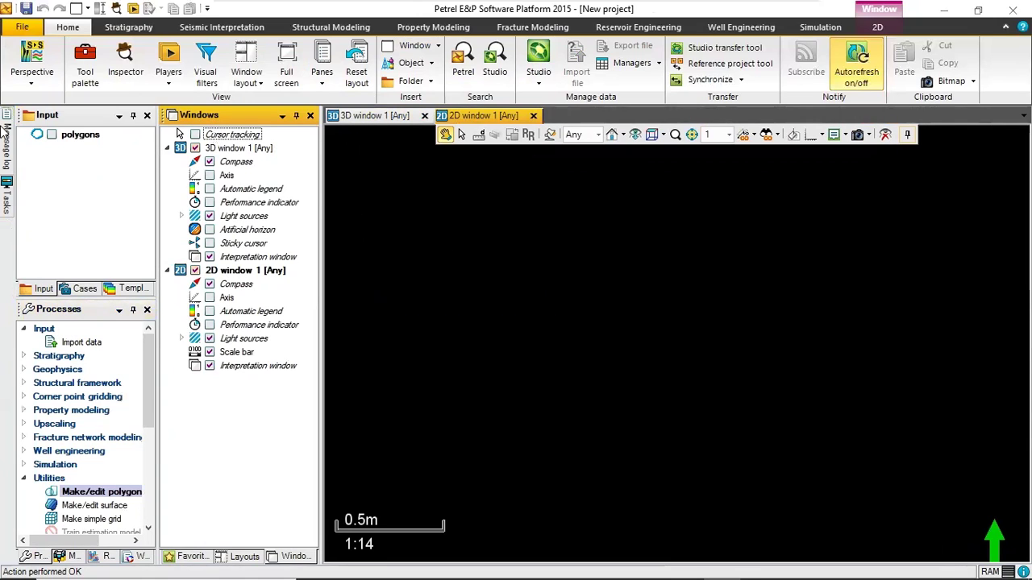
click(52, 135)
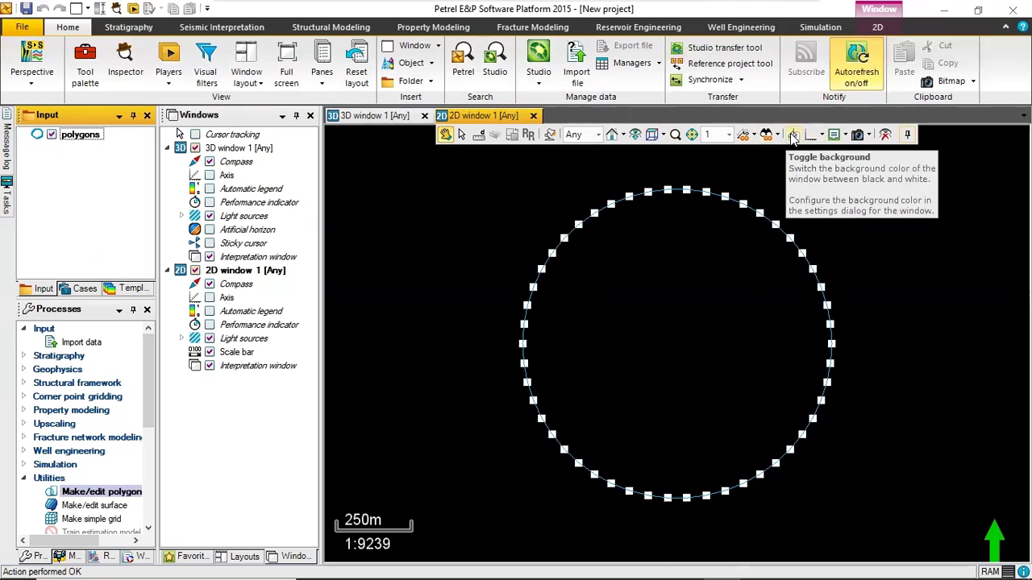
- Give the 2D window a white background and turn on the X/Y axis grid
click(794, 136)
click(810, 137)
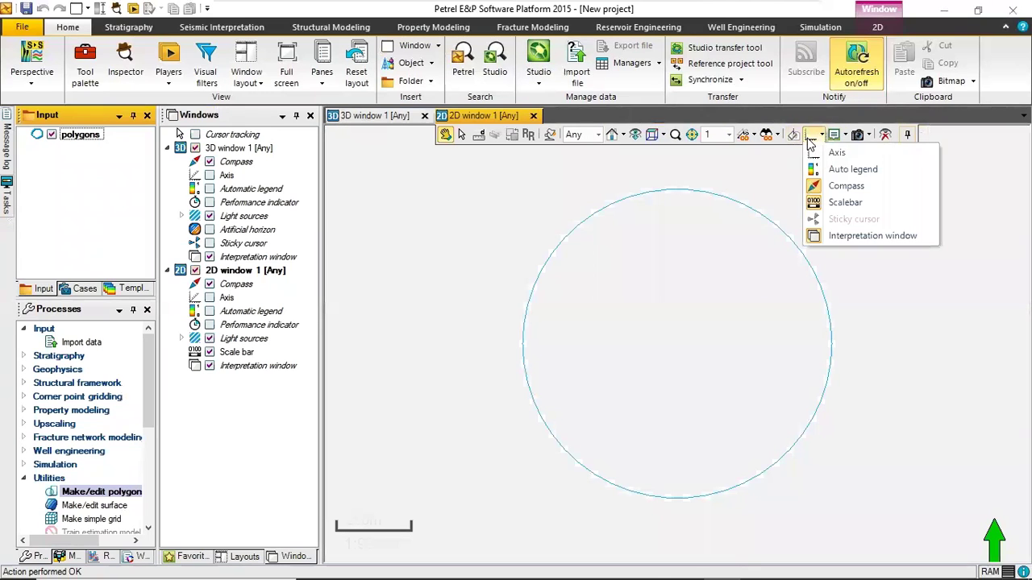
click(824, 150)
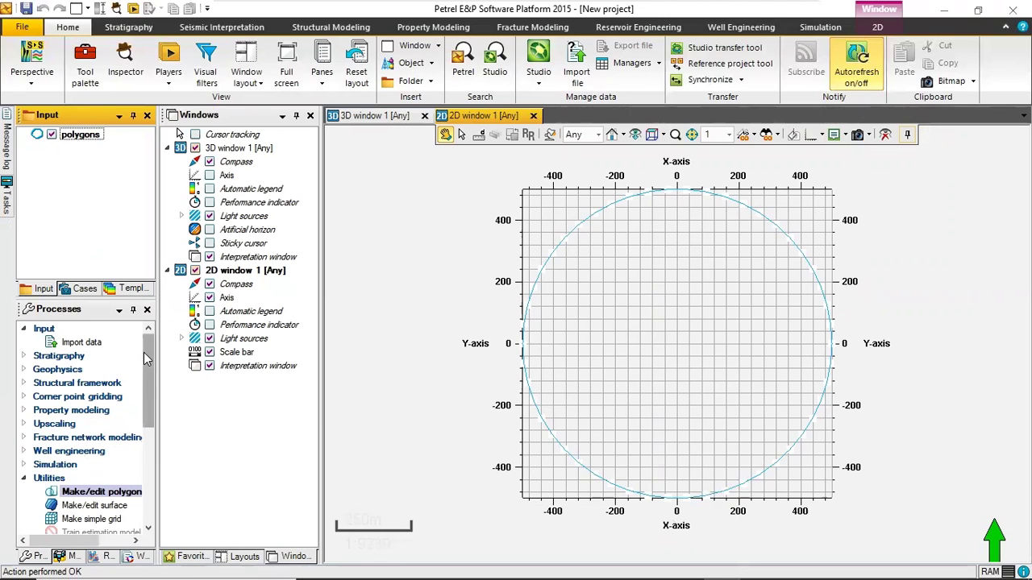
drag(144, 352, 166, 428)
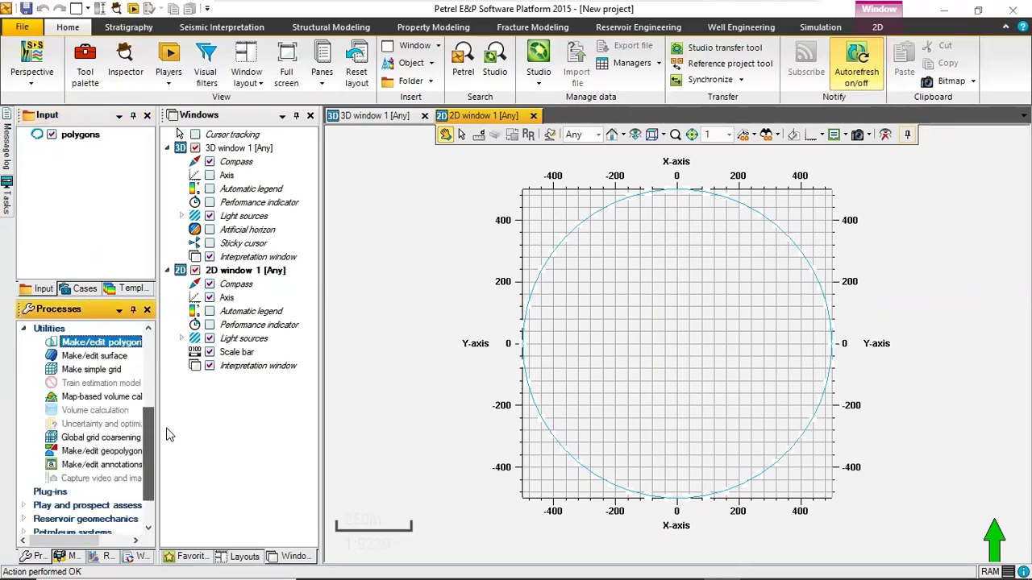
- Start Make simple grid named RADIAL with base limit -1030 and the polygons as boundary
double_click(92, 370)
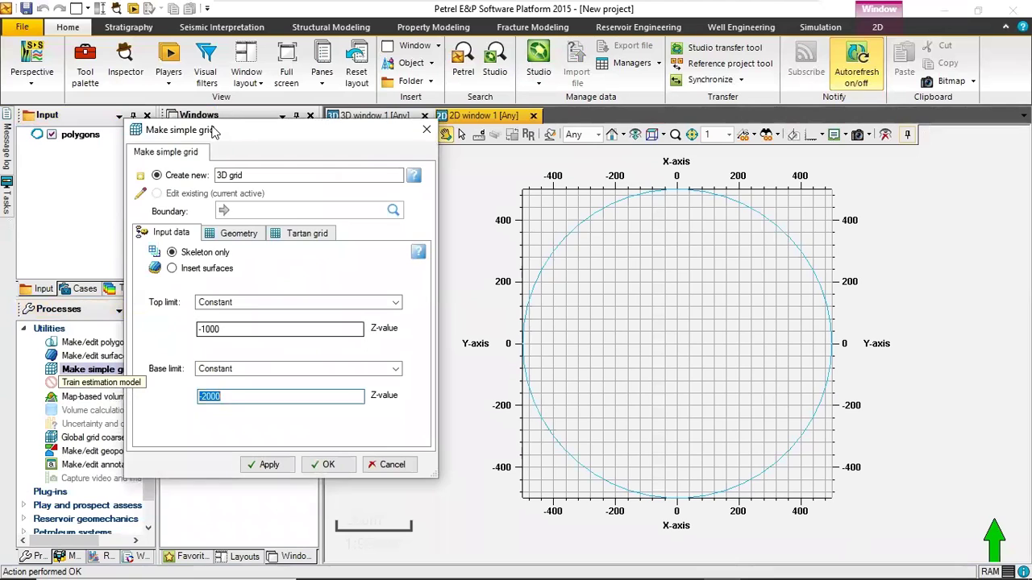
drag(241, 130, 506, 169)
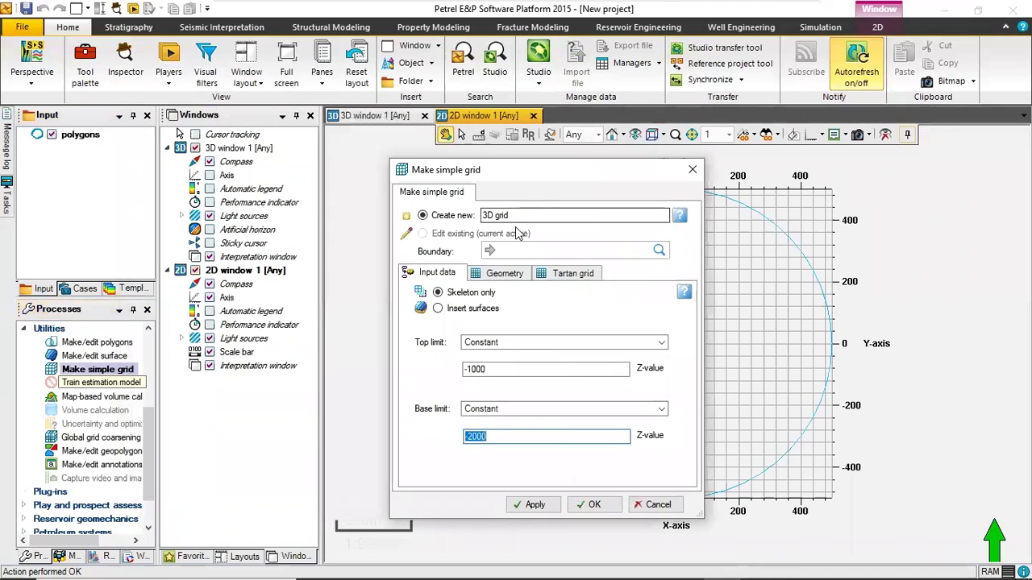
drag(516, 215, 465, 207)
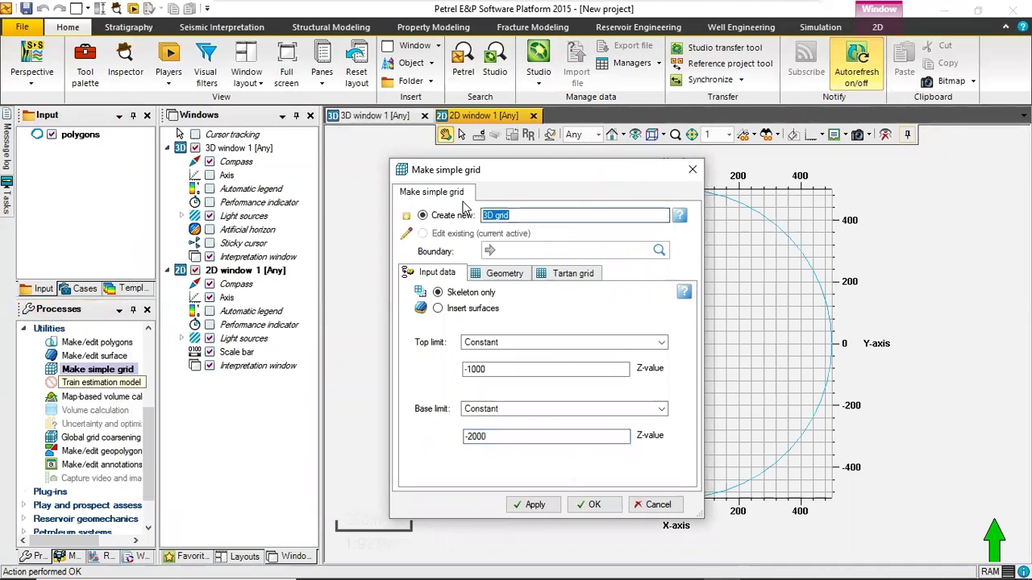
text(RIA)
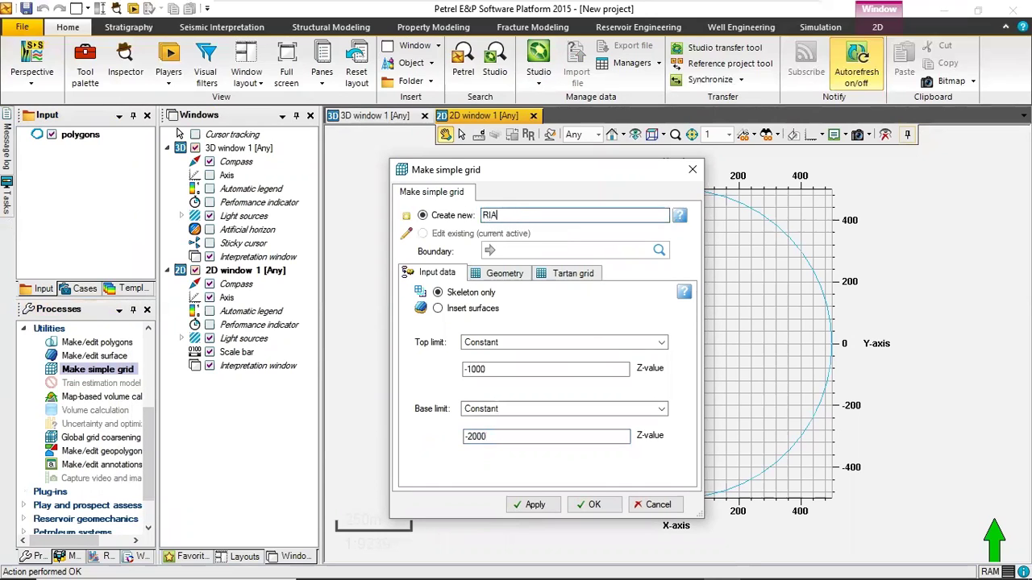
text(DADIAL)
drag(468, 436, 521, 439)
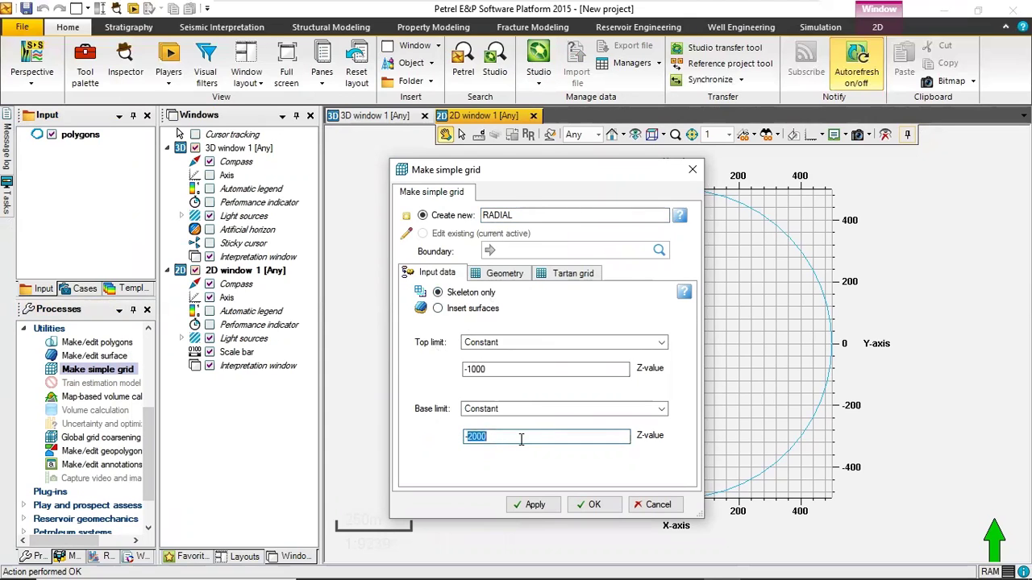
text(-103)
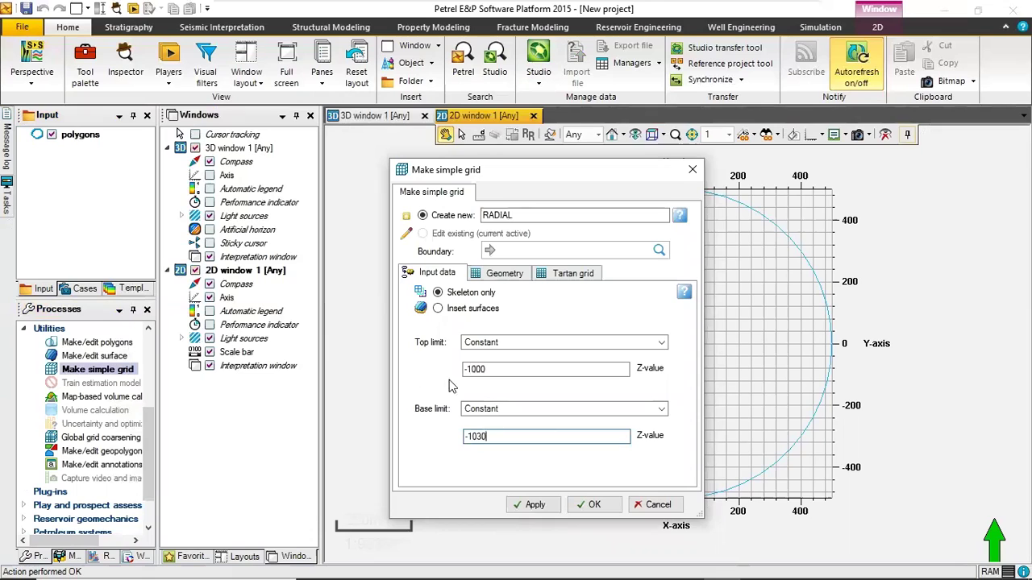
click(78, 135)
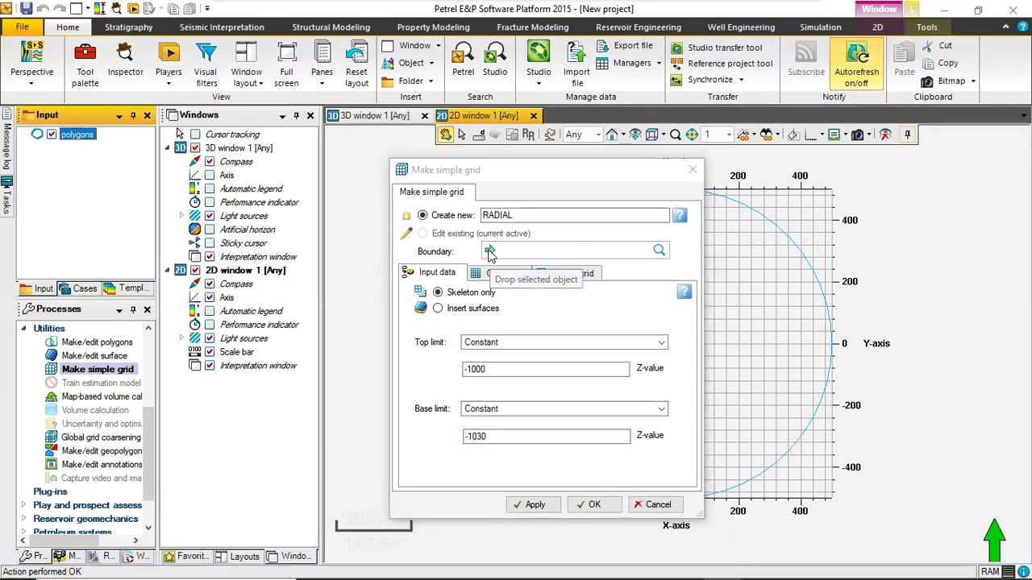
click(490, 252)
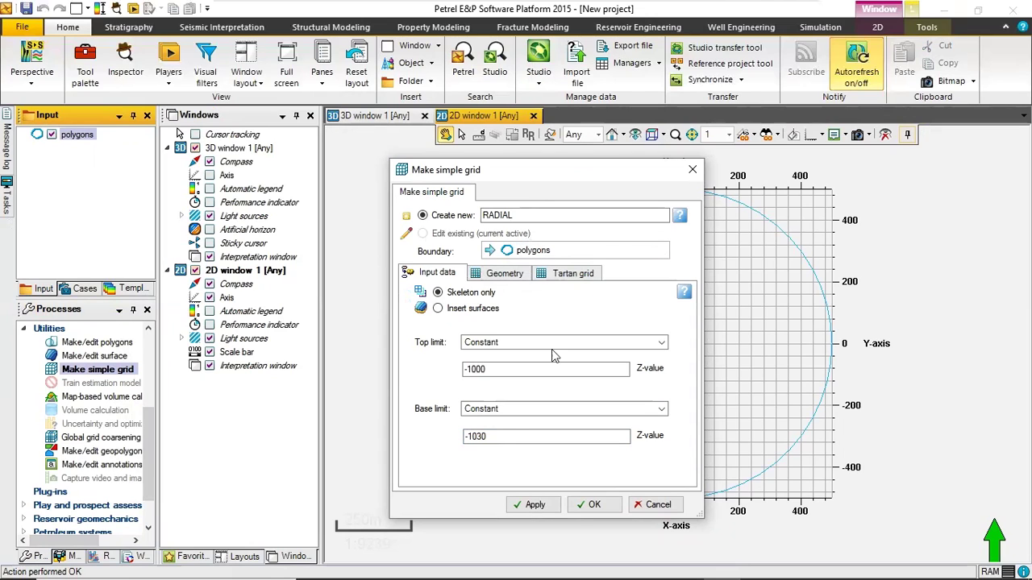
- On the Geometry tab, set X min and Y min to -500
click(513, 276)
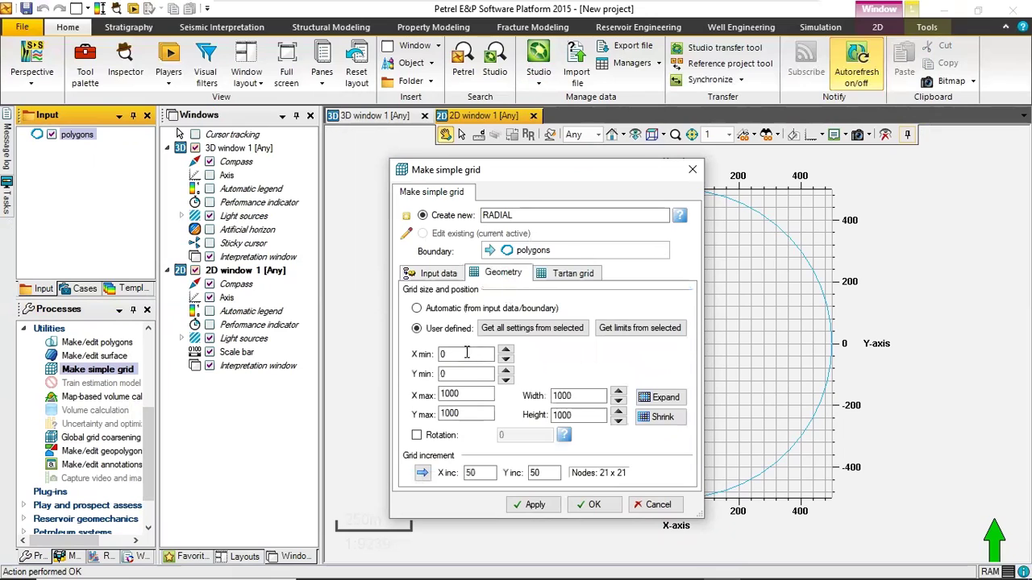
key(Tab)
text(-500)
key(Tab)
text(500)
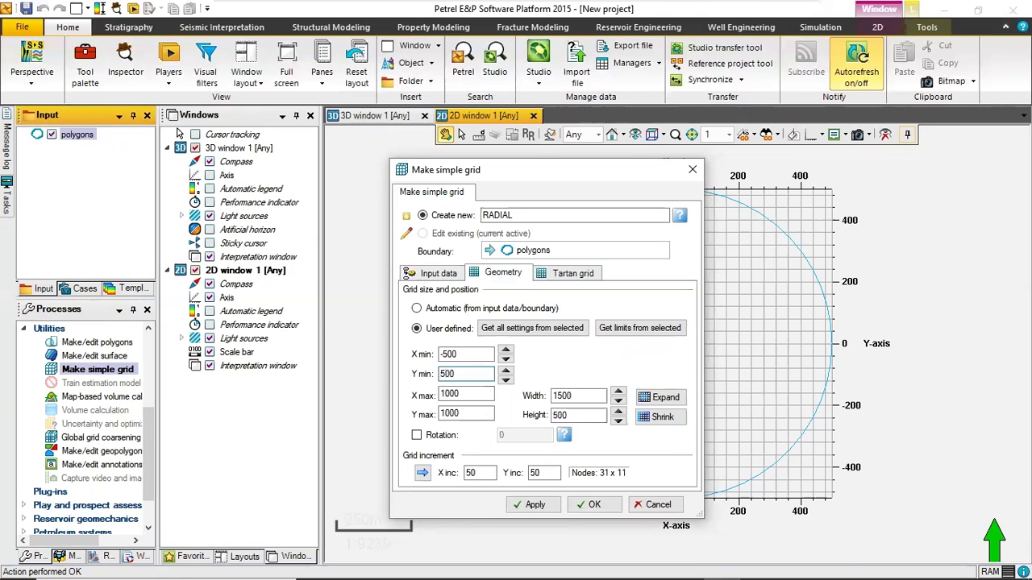
key(Home)
text(-)
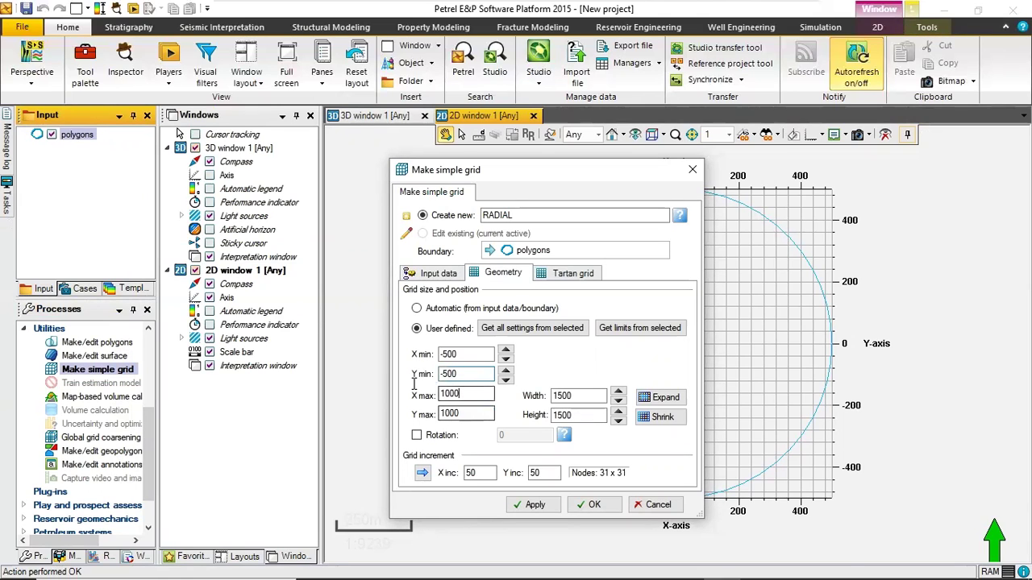
- Set X max and Y max to 500, then create the RADIAL grid and close the settings
key(Tab)
text(500)
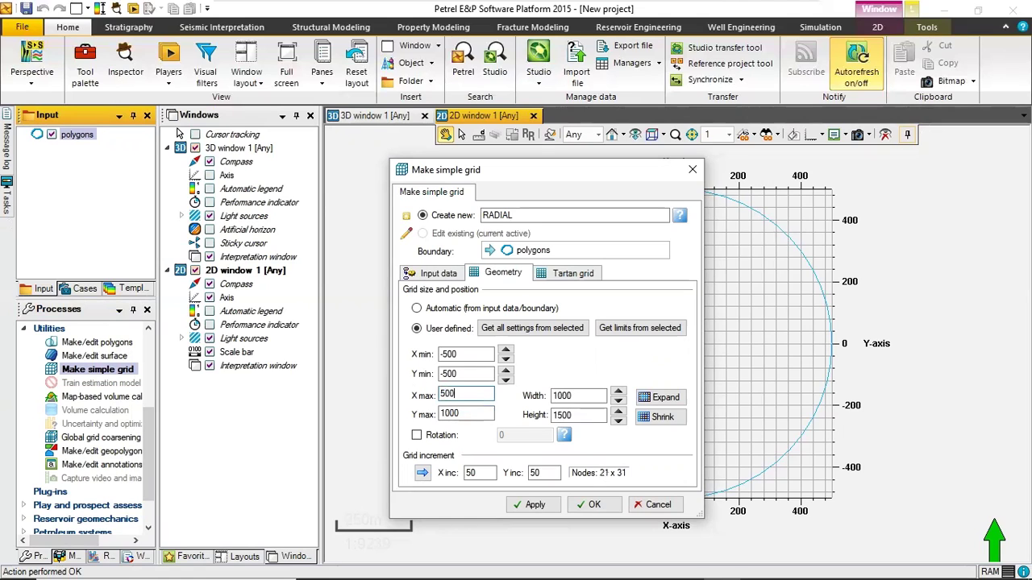
key(Tab)
double_click(469, 413)
text(500)
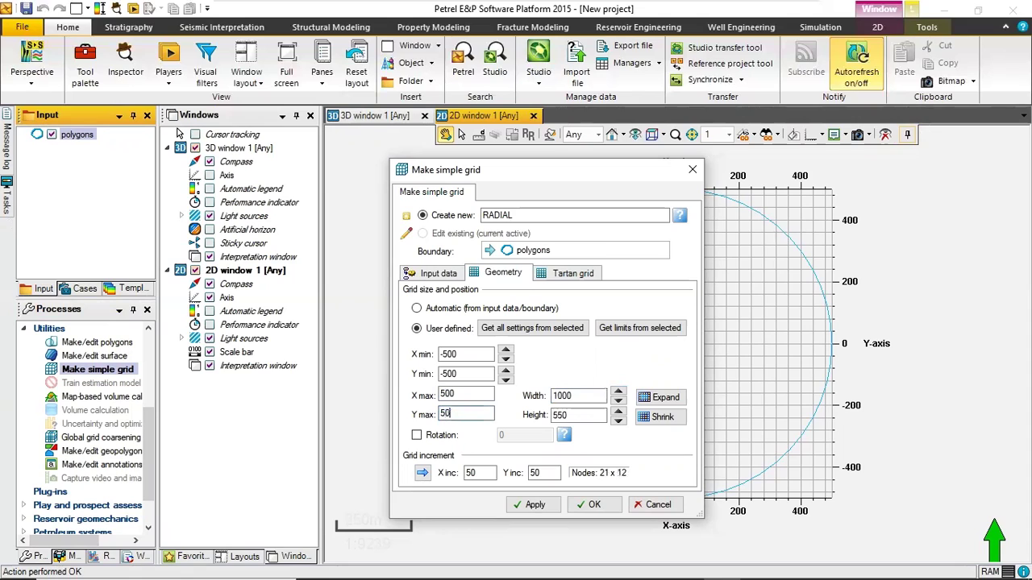
click(583, 416)
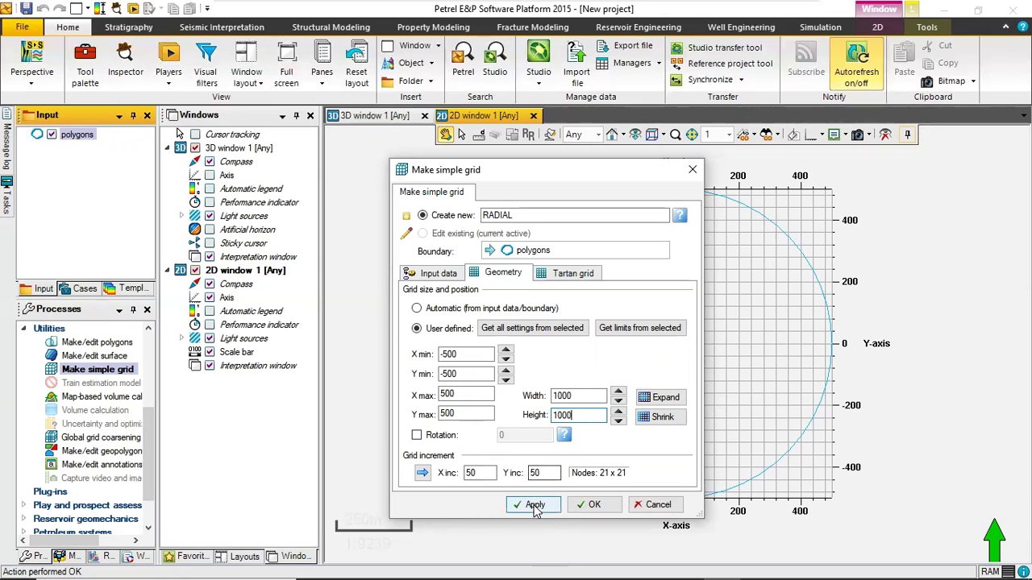
click(534, 505)
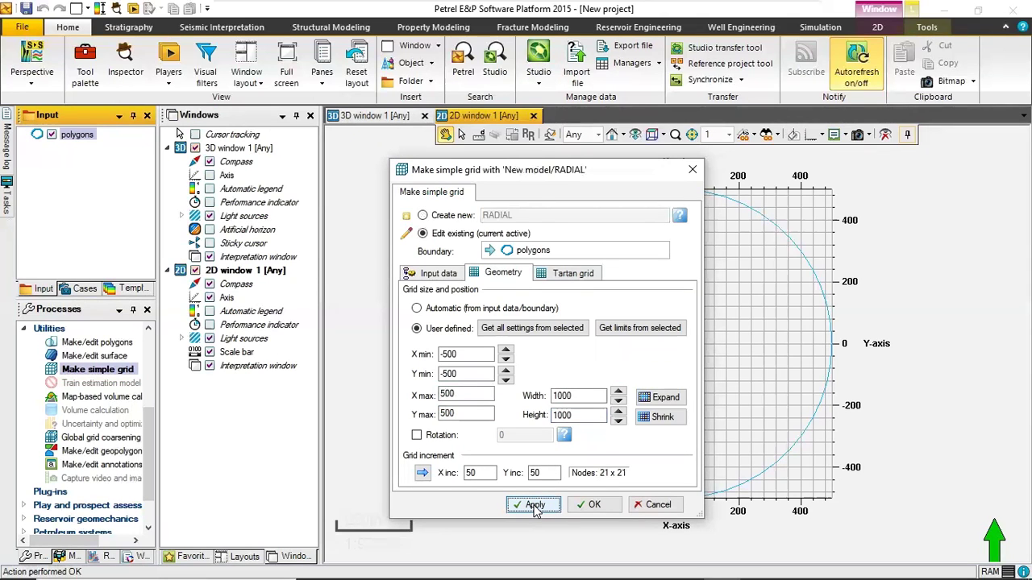
click(589, 506)
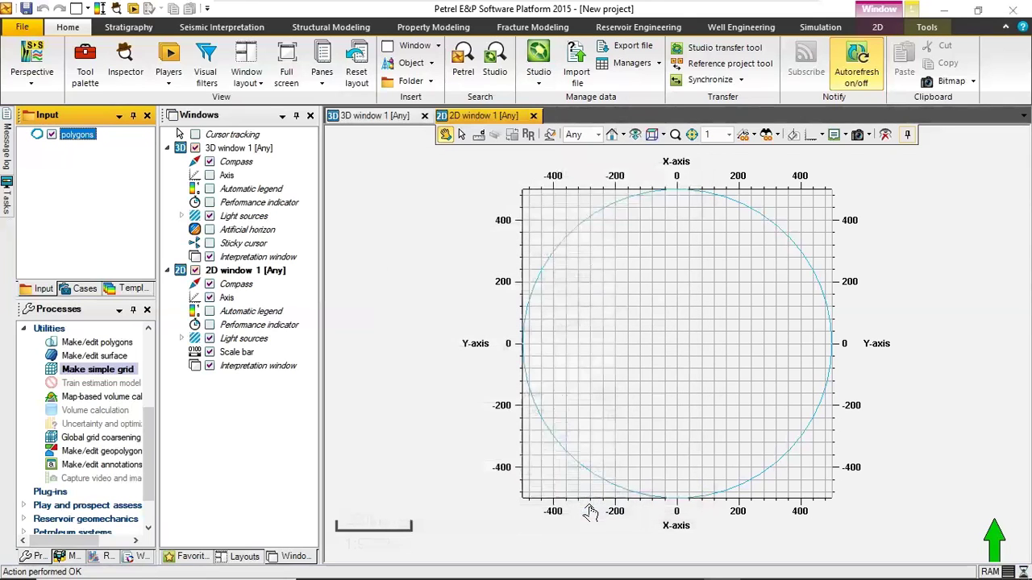
- Expand New model > RADIAL in the Models tree and display its Top, Mid and Base skeleton
click(69, 557)
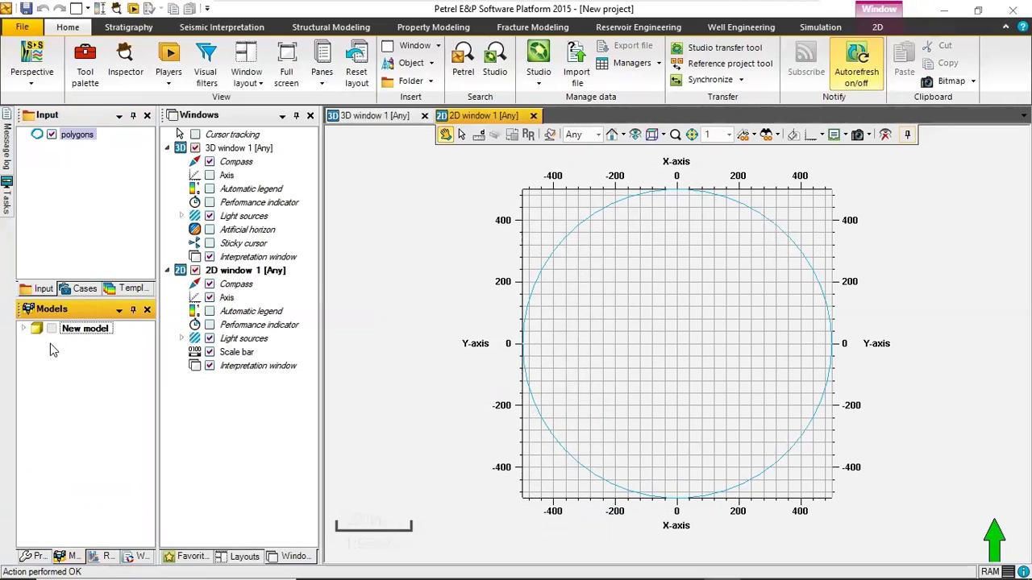
click(24, 328)
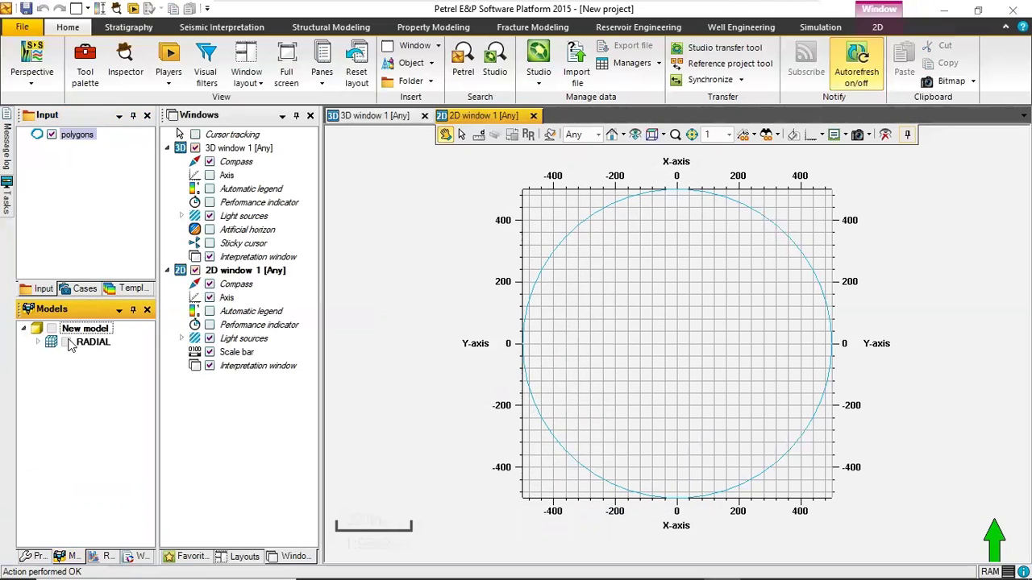
click(38, 342)
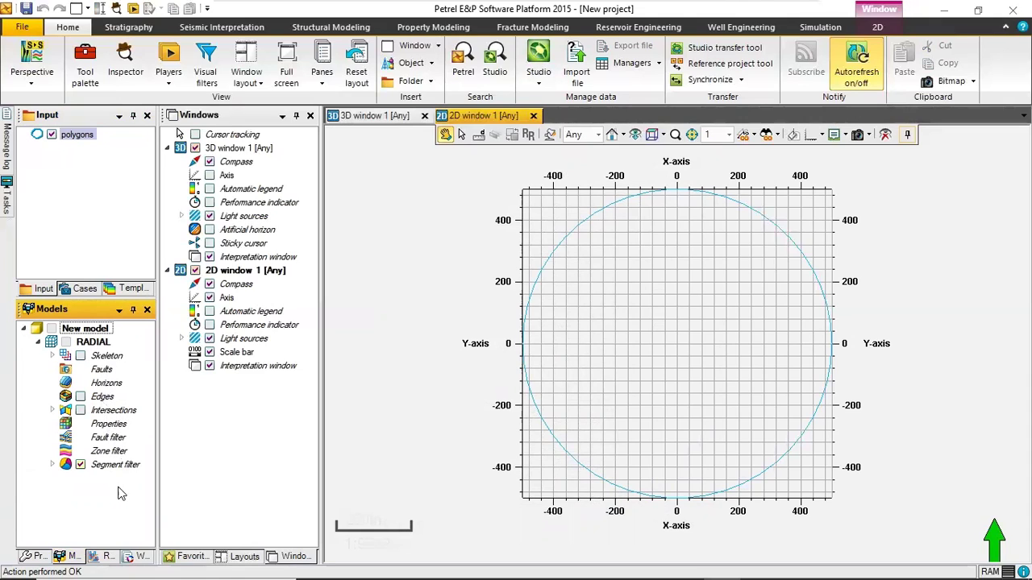
click(53, 356)
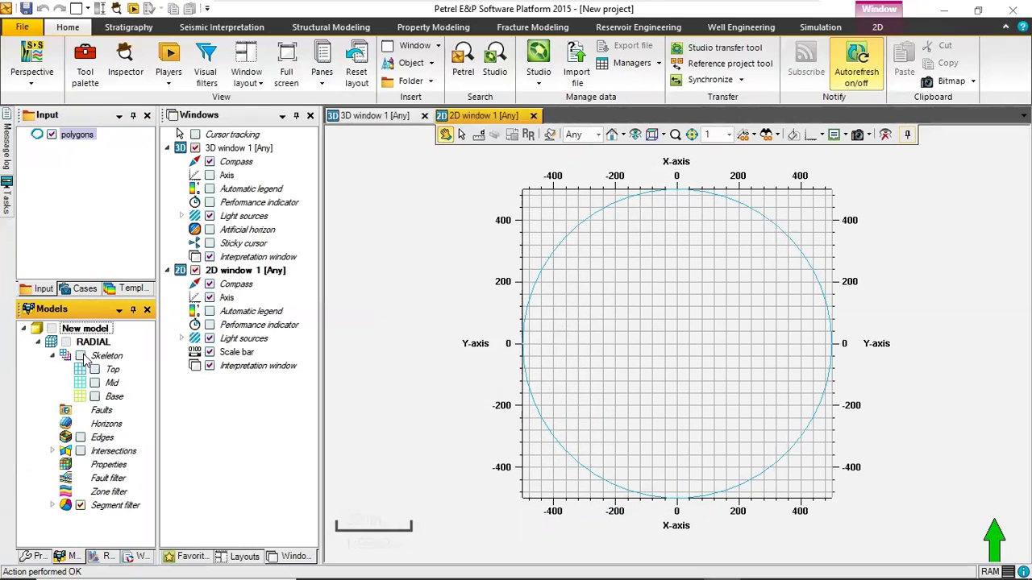
click(80, 356)
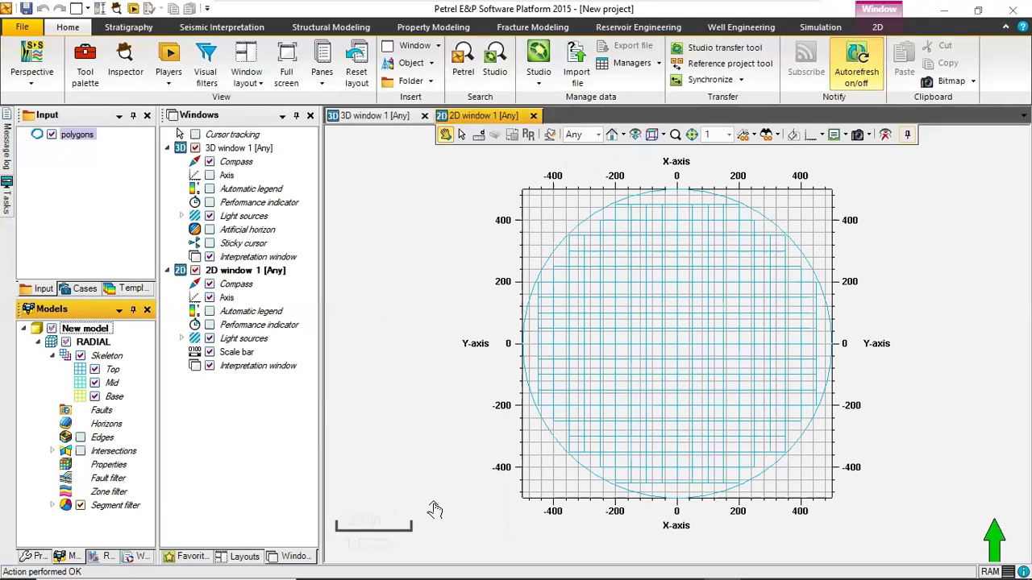
- Toggle the polygons and Skeleton display off and on to compare them
click(52, 135)
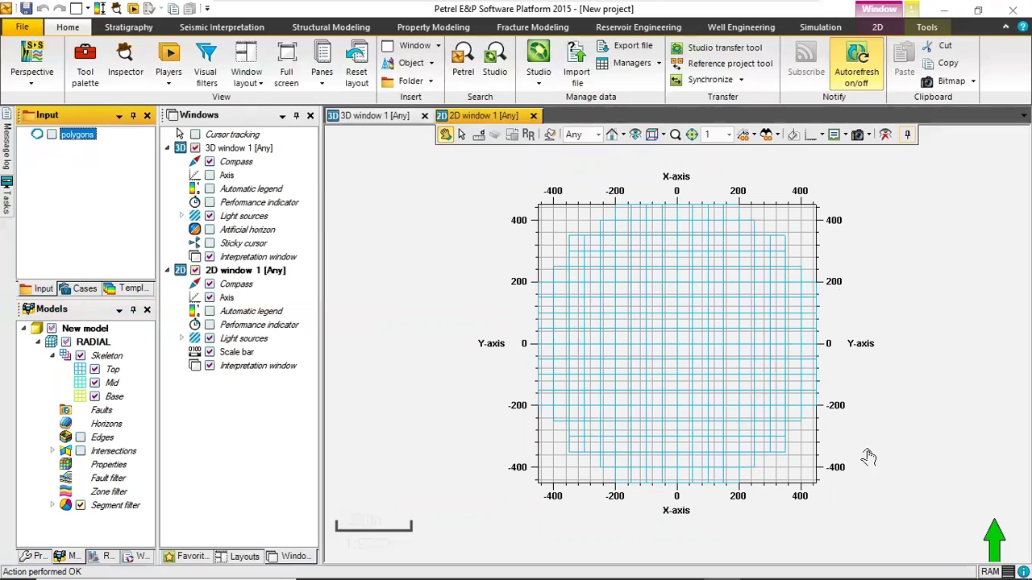
click(52, 135)
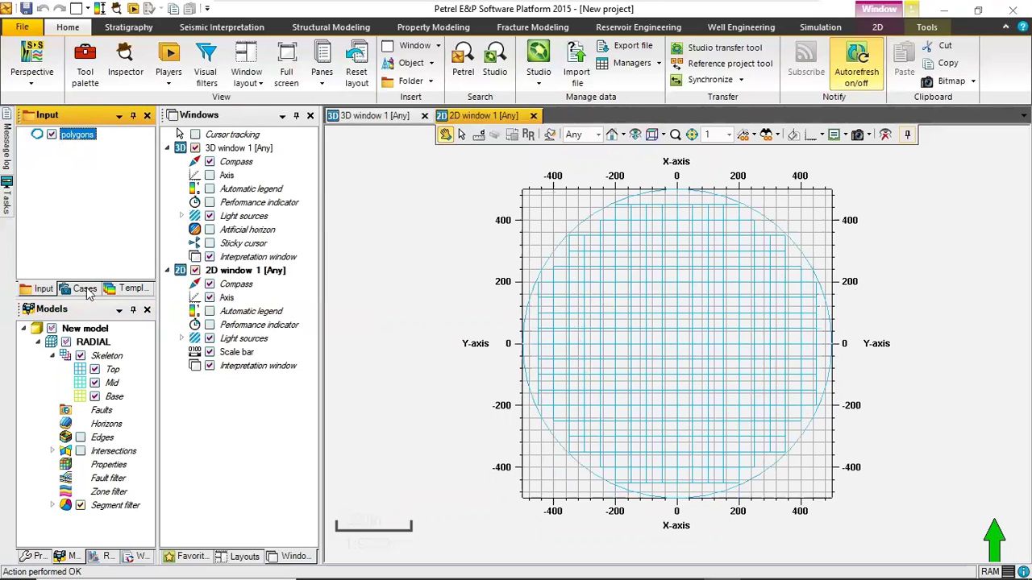
click(81, 357)
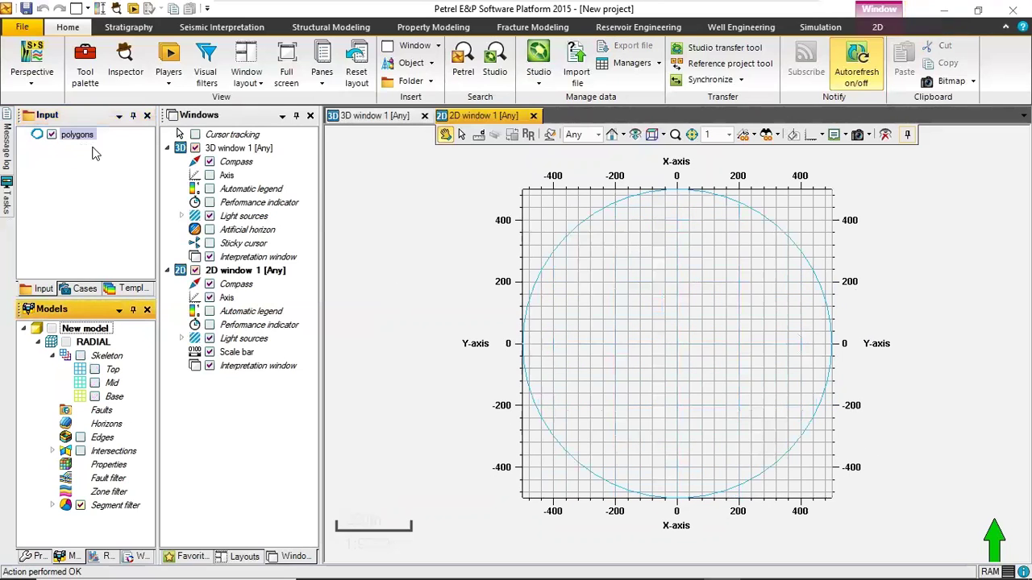
click(81, 356)
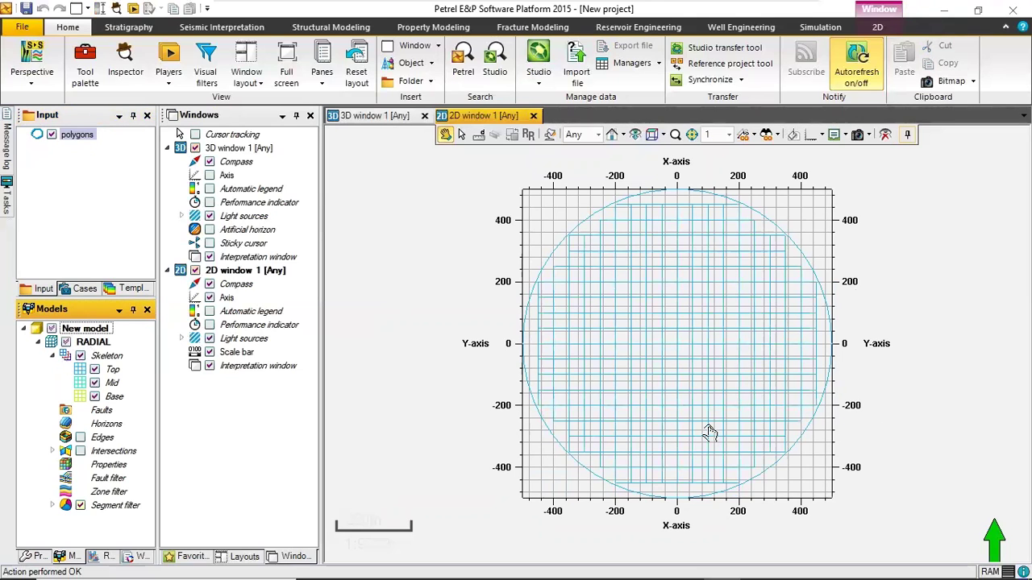
- Turn off the X/Y axes and hide the circular polygon in the 2D window
click(821, 135)
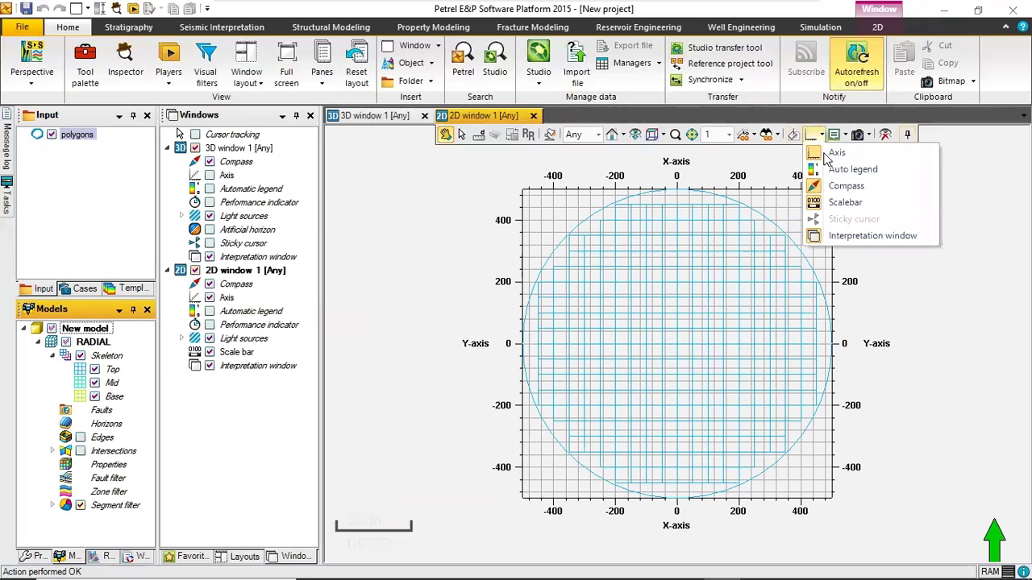
click(839, 158)
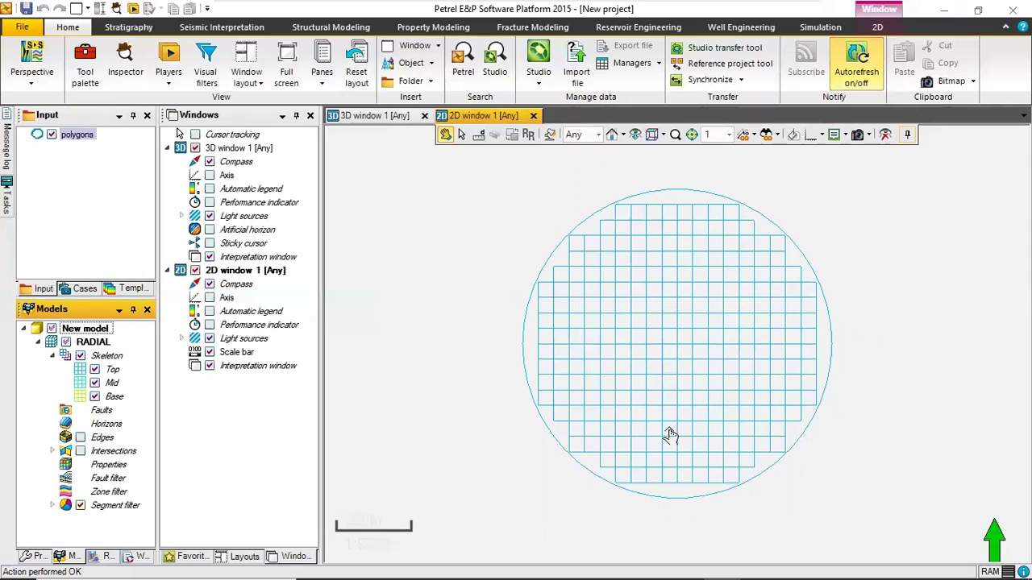
click(51, 134)
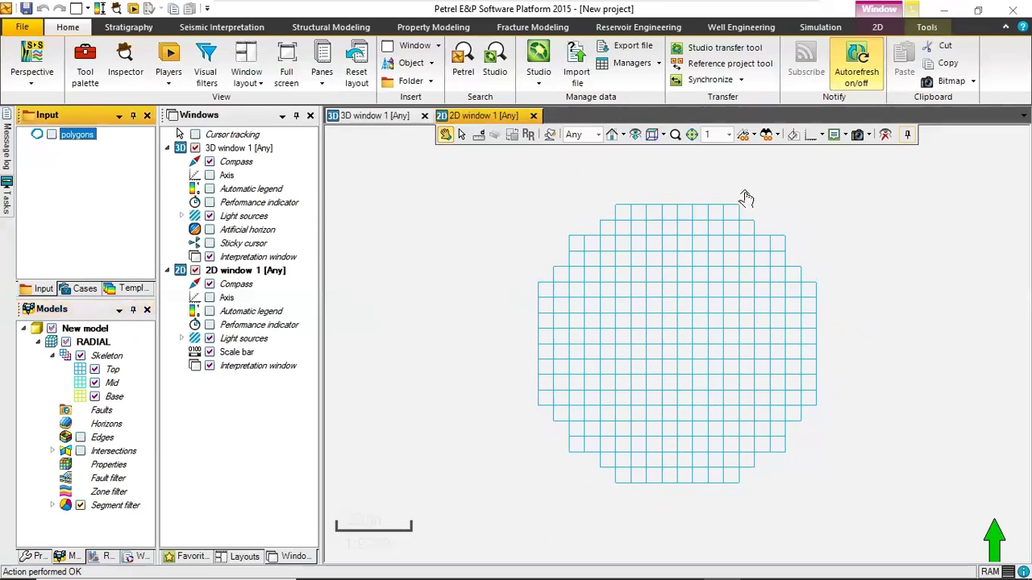
scroll(641, 322, down, 1)
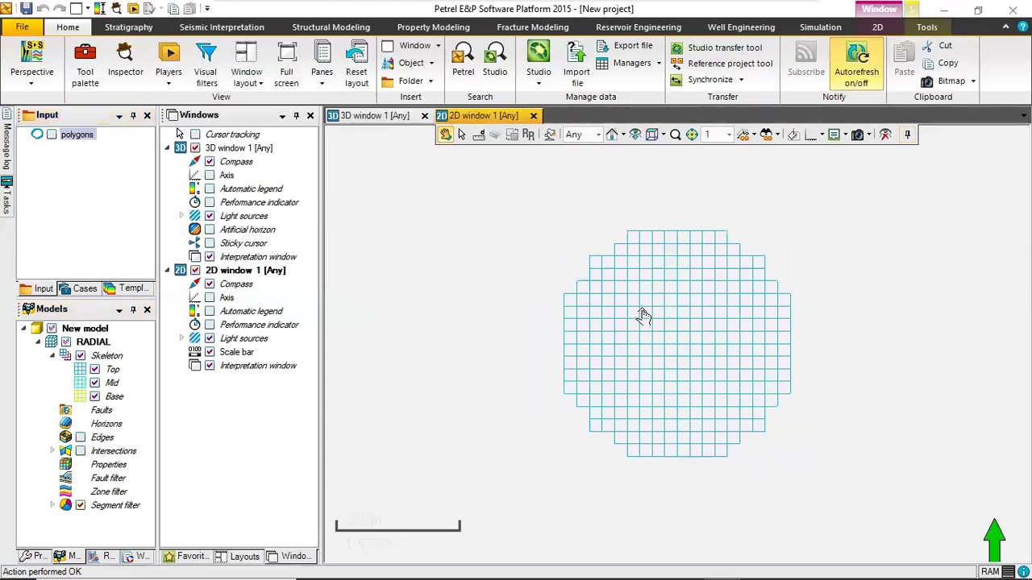
scroll(642, 324, up, 2)
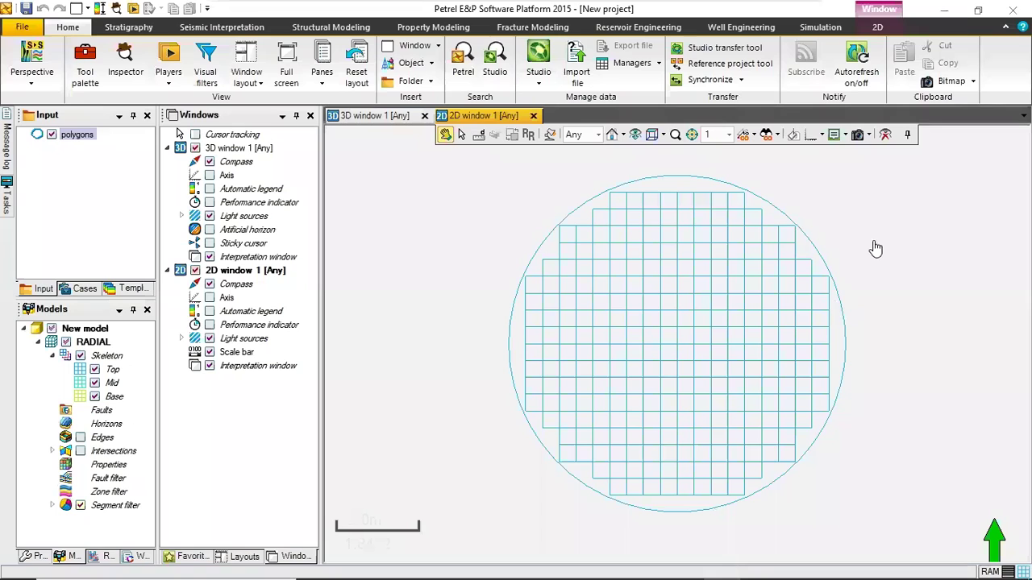
- In 3D window 1, show the RADIAL skeleton grid and briefly toggle the circular polygon
click(372, 112)
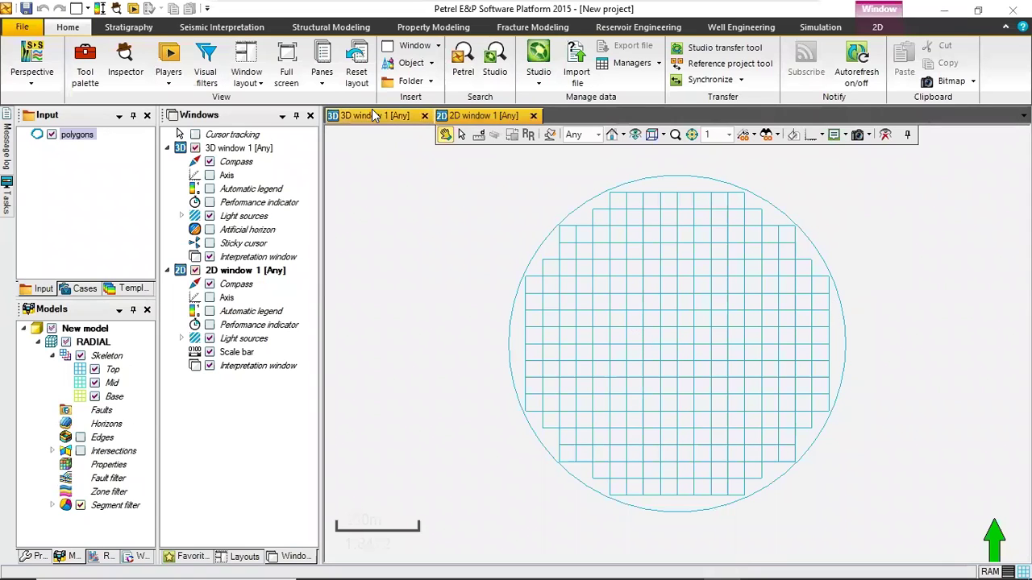
click(80, 356)
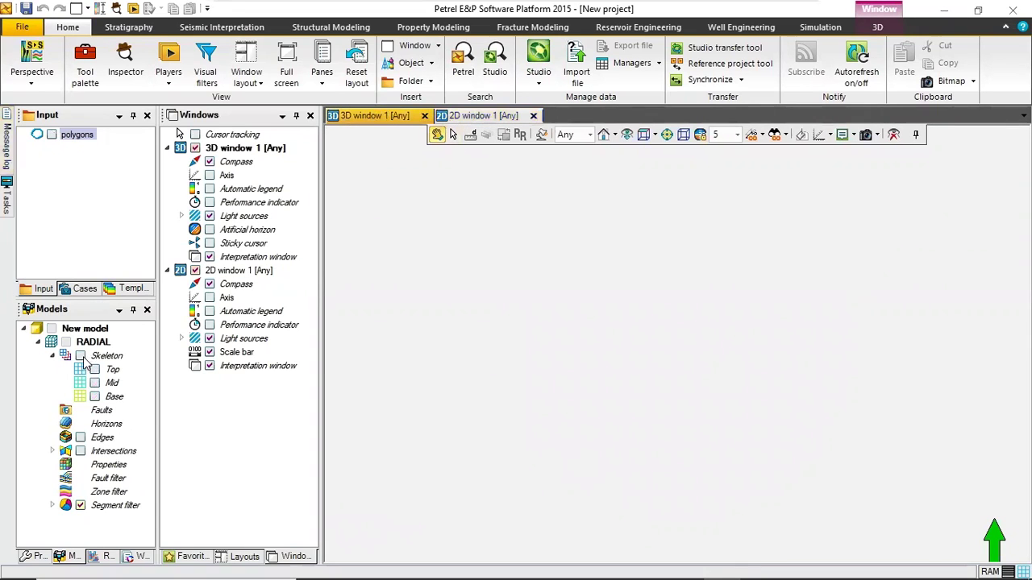
click(81, 355)
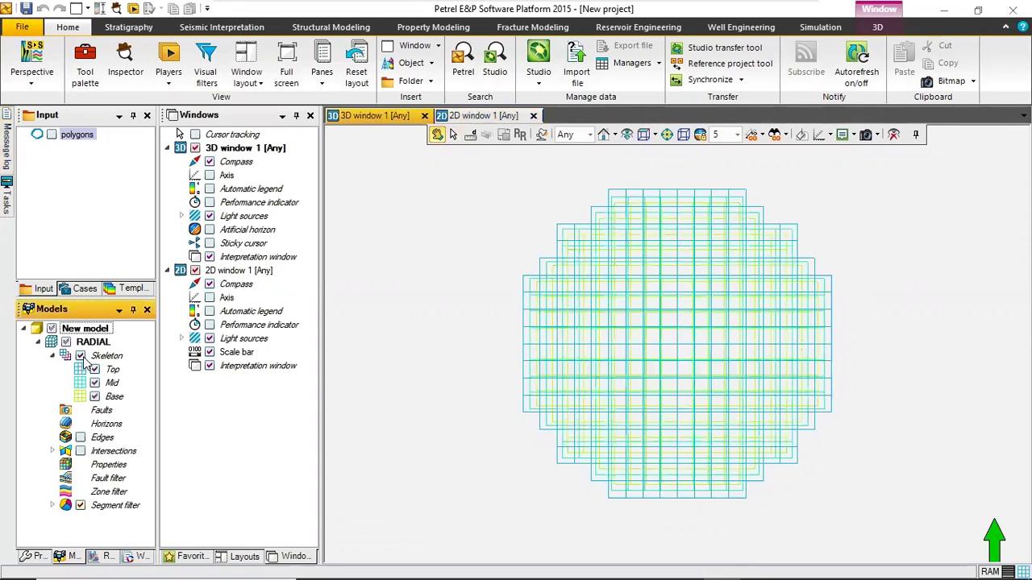
click(57, 143)
click(53, 137)
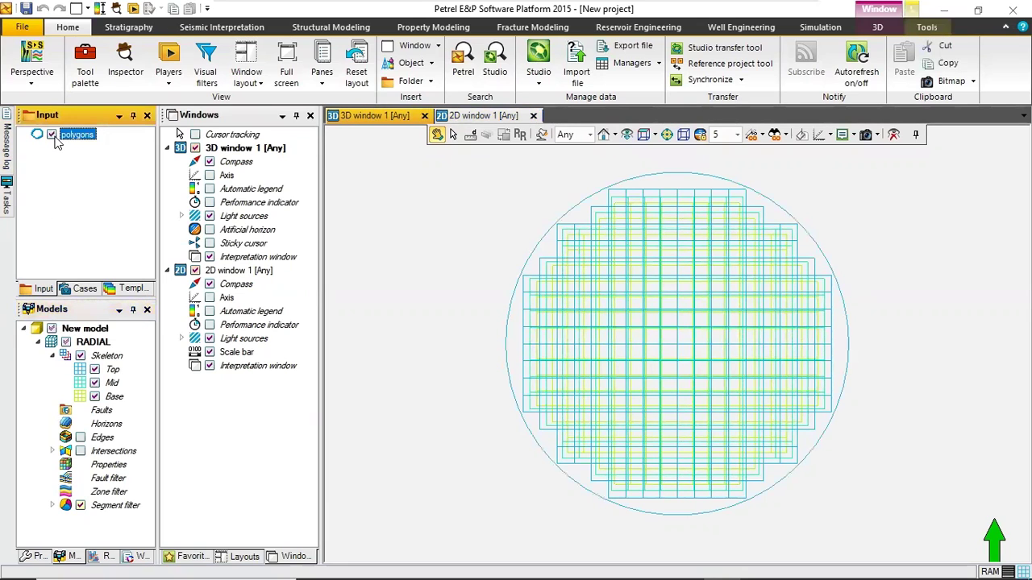
click(54, 137)
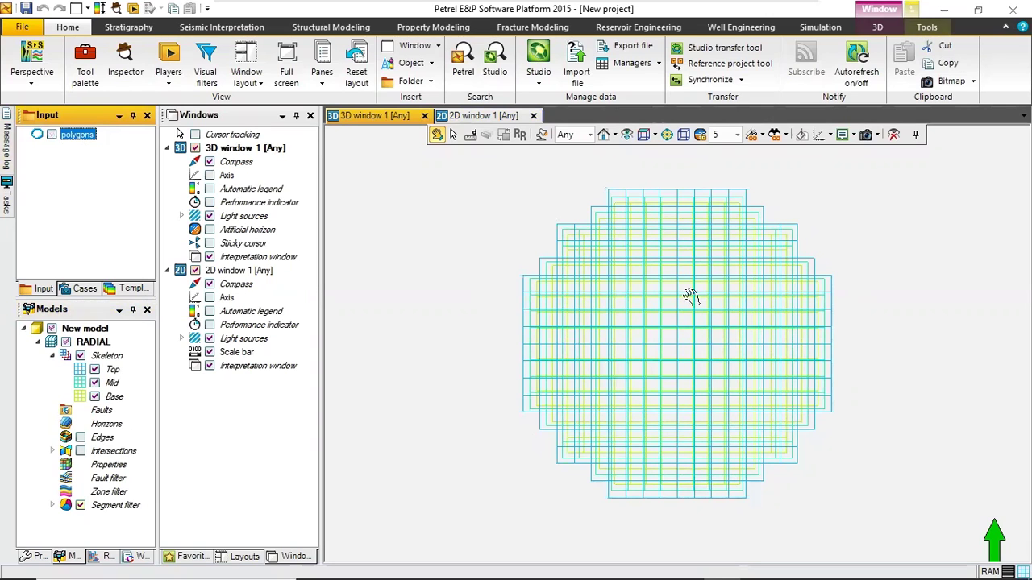
- Tilt and zoom the 3D view into perspective so the skeleton layers appear stacked
click(594, 276)
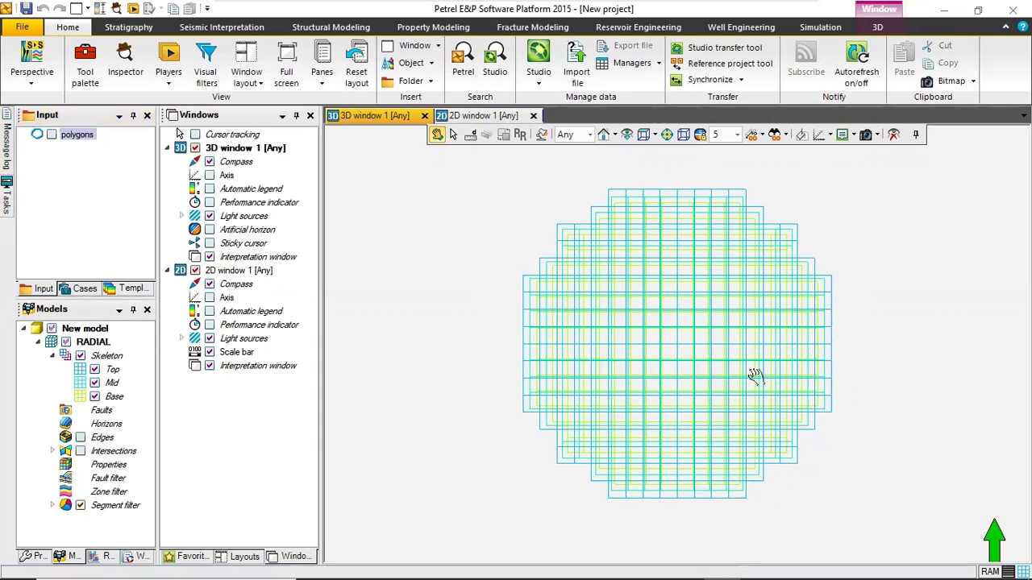
drag(749, 349, 877, 202)
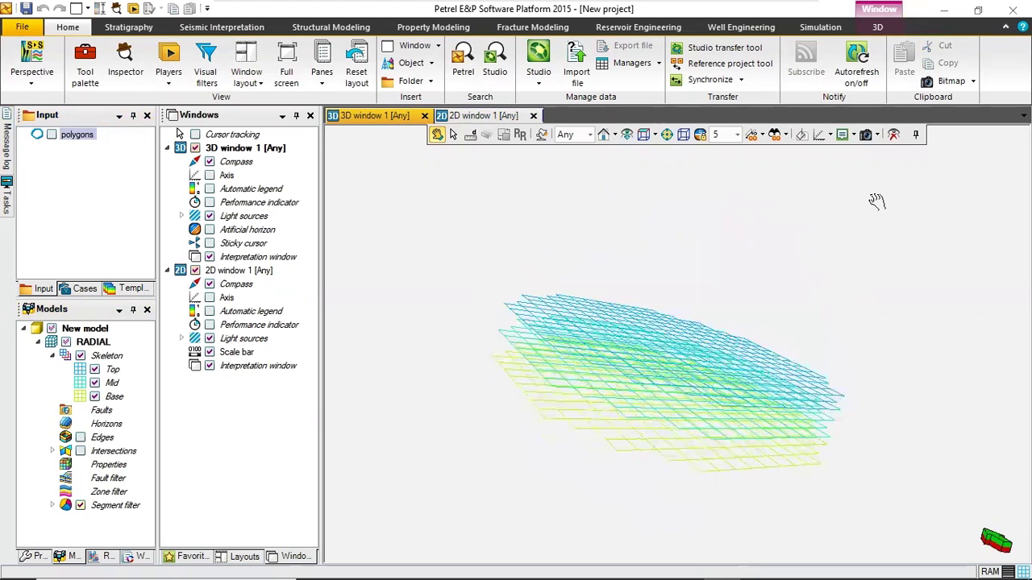
scroll(645, 357, up, 4)
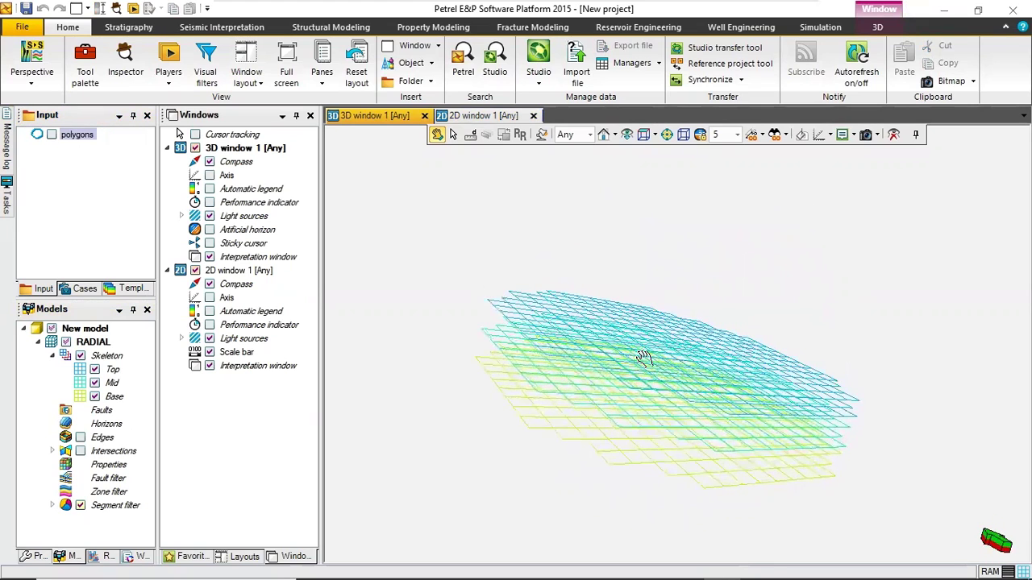
drag(645, 358, 684, 389)
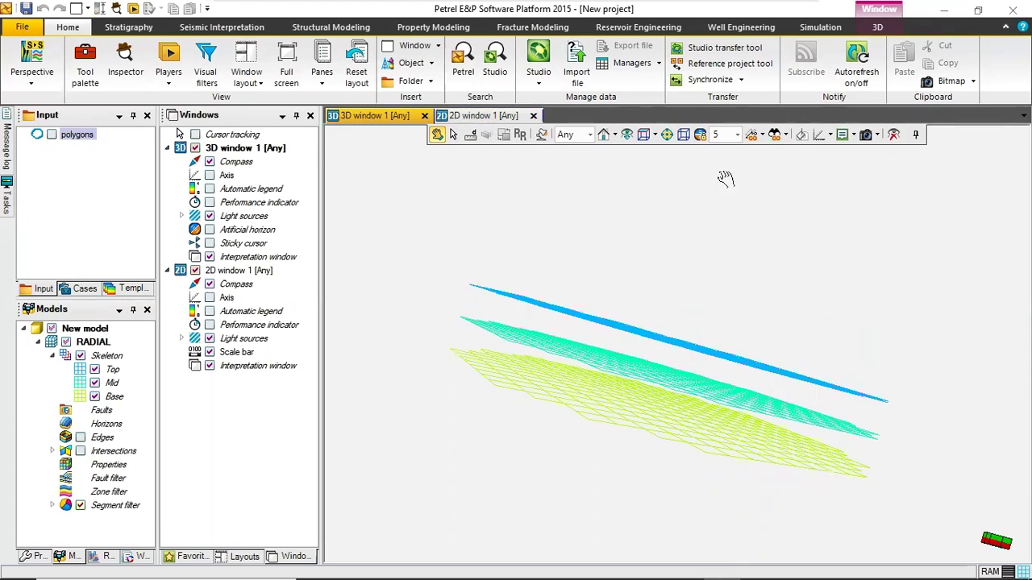
- Switch the 3D background to black and rotate to separate the Top, Mid and Base meshes
click(800, 135)
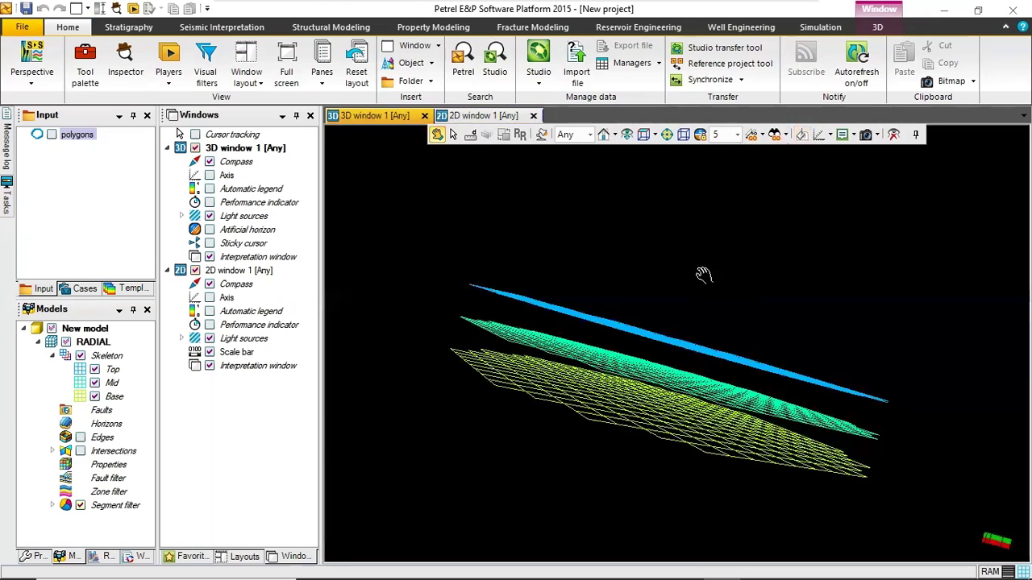
mouse_move(758, 299)
mouse_down()
mouse_move(731, 287)
mouse_move(535, 295)
mouse_move(510, 320)
mouse_move(599, 327)
mouse_move(849, 288)
mouse_move(808, 316)
mouse_move(785, 316)
mouse_move(783, 288)
mouse_move(769, 309)
mouse_up()
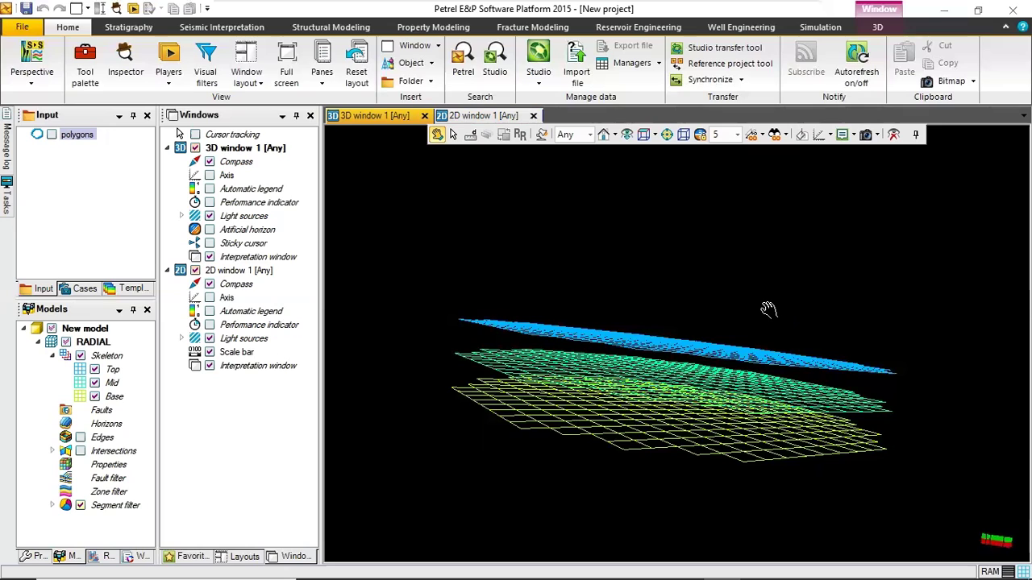
- Convert the RADIAL grid's Skeleton into Top, Mid and Base surfaces with Convert to surface(s)
right_click(109, 361)
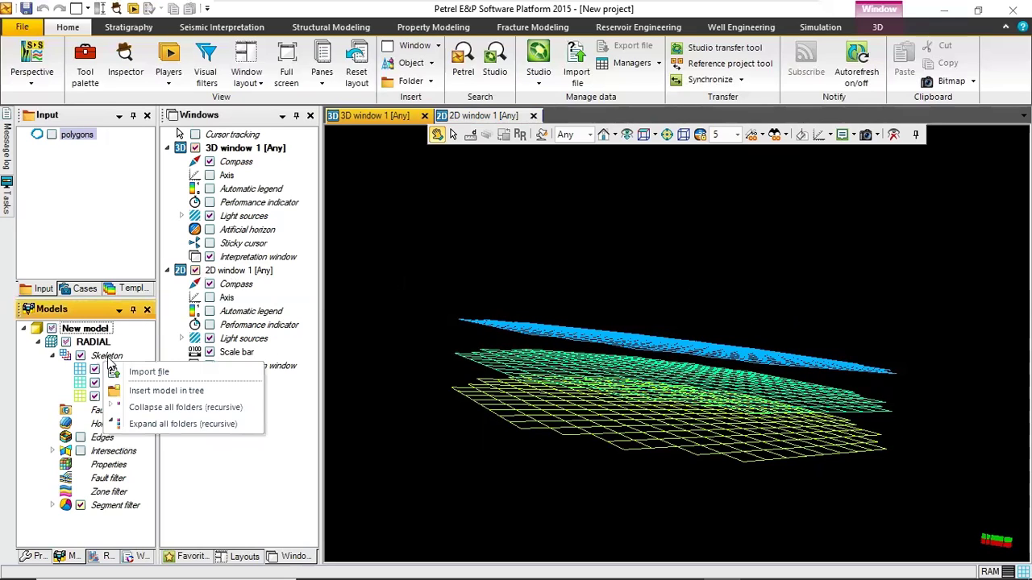
click(109, 357)
right_click(111, 359)
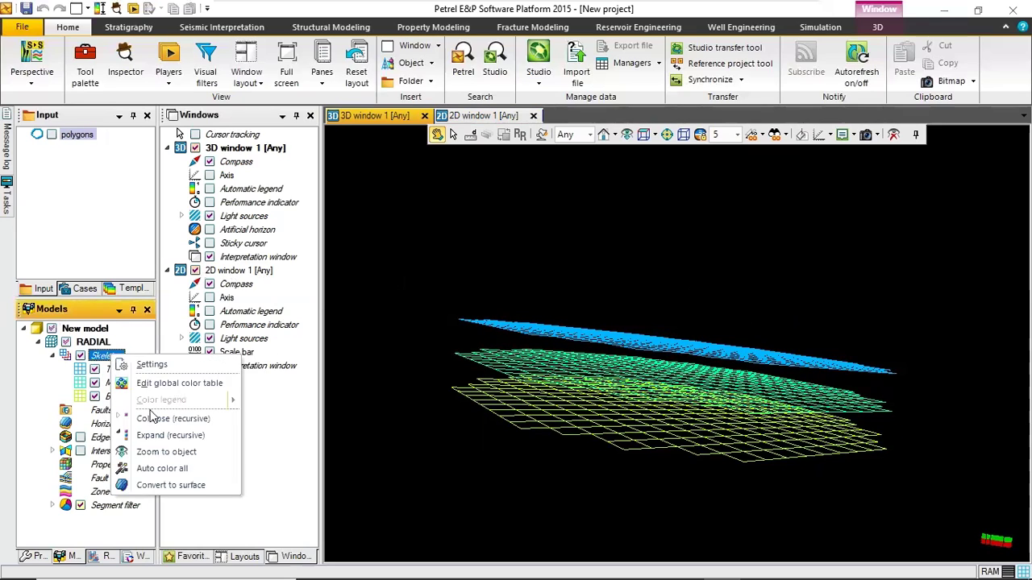
click(191, 486)
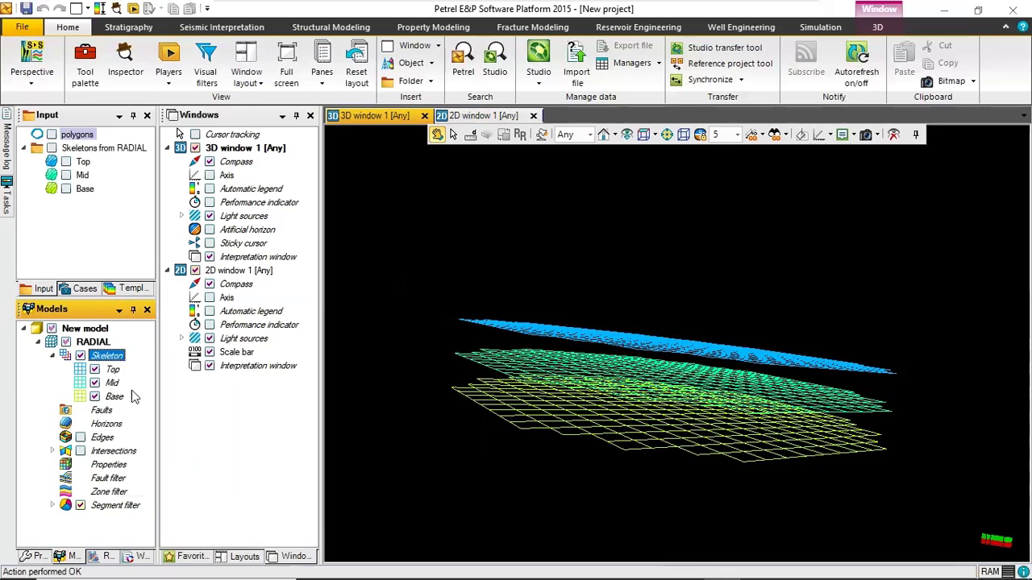